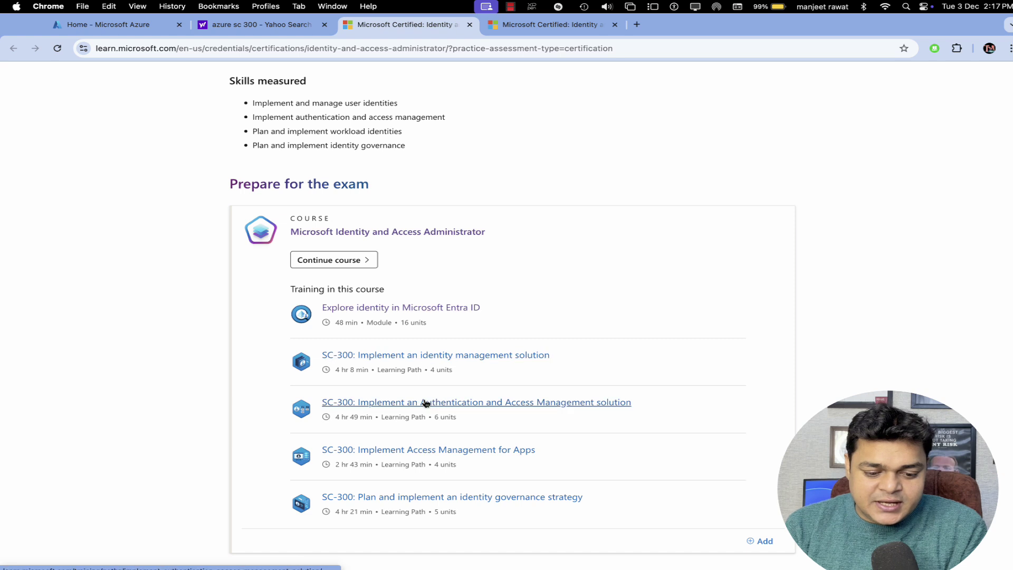
Step: Open the SC-300 Authentication and Access Management learning path in a new tab and scroll its modules
right_click(426, 403)
left_click(463, 410)
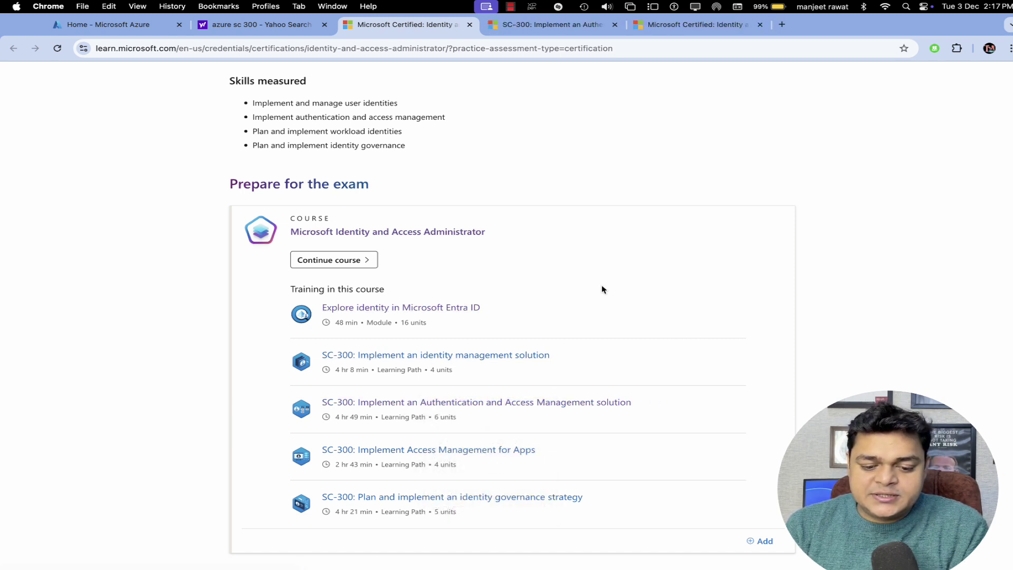
left_click(657, 25)
scroll(502, 258, "down", 5)
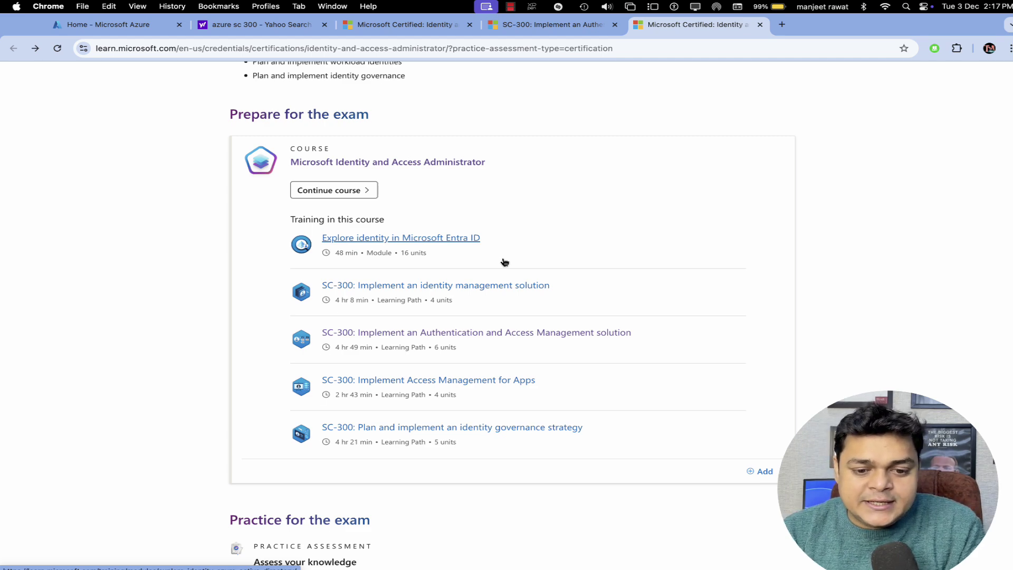
left_click(562, 24)
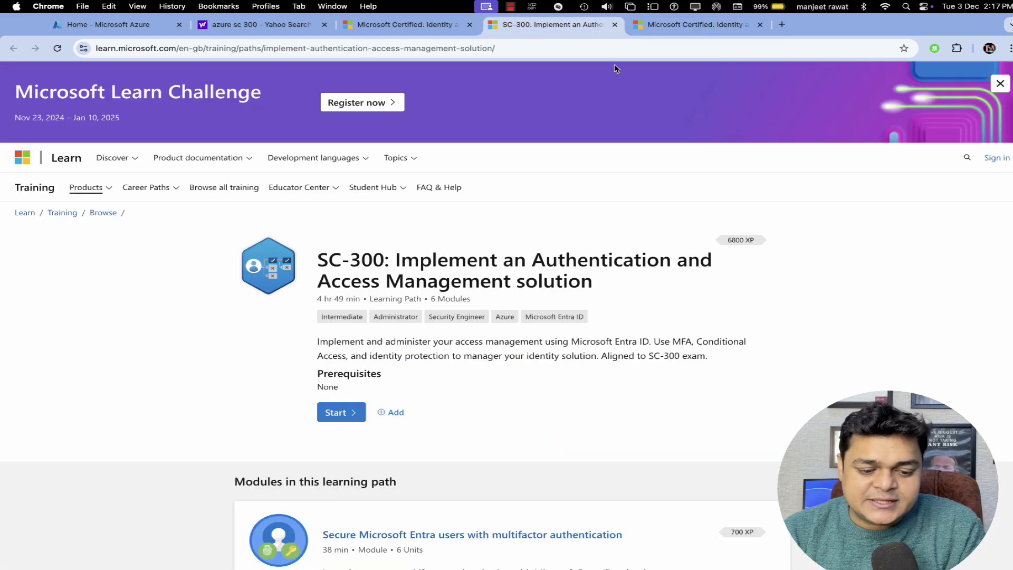
scroll(549, 226, "down", 8)
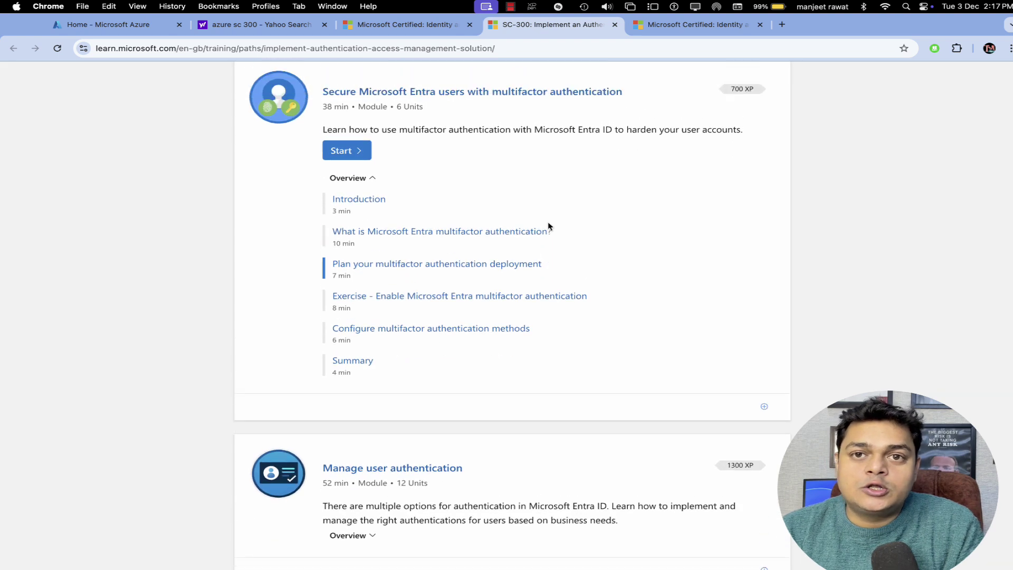
scroll(549, 227, "up", 1)
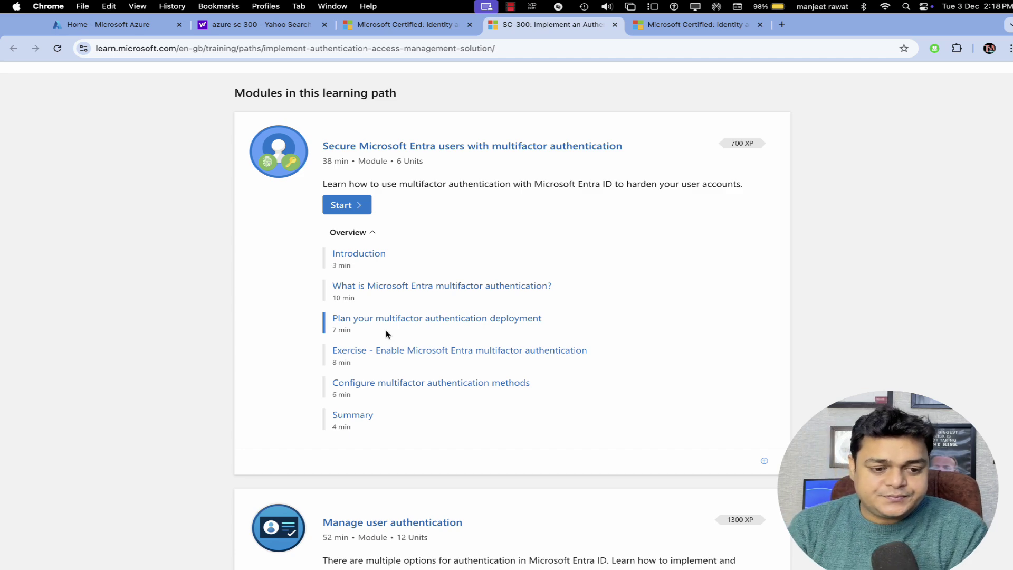
Step: Glance at the notes, then switch to the Azure portal home tab
key("ctrl+Left")
key("ctrl+Right")
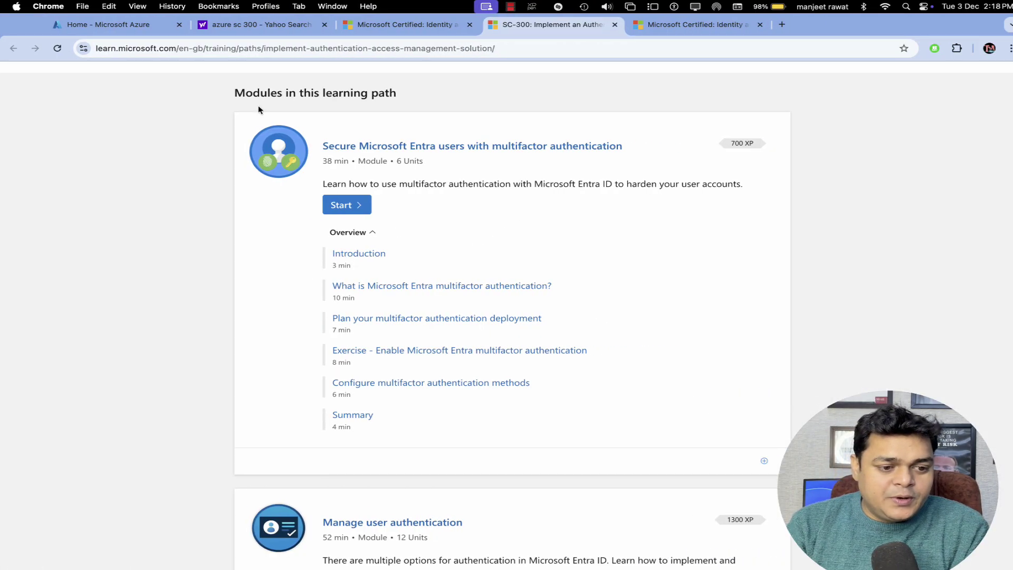
left_click(101, 25)
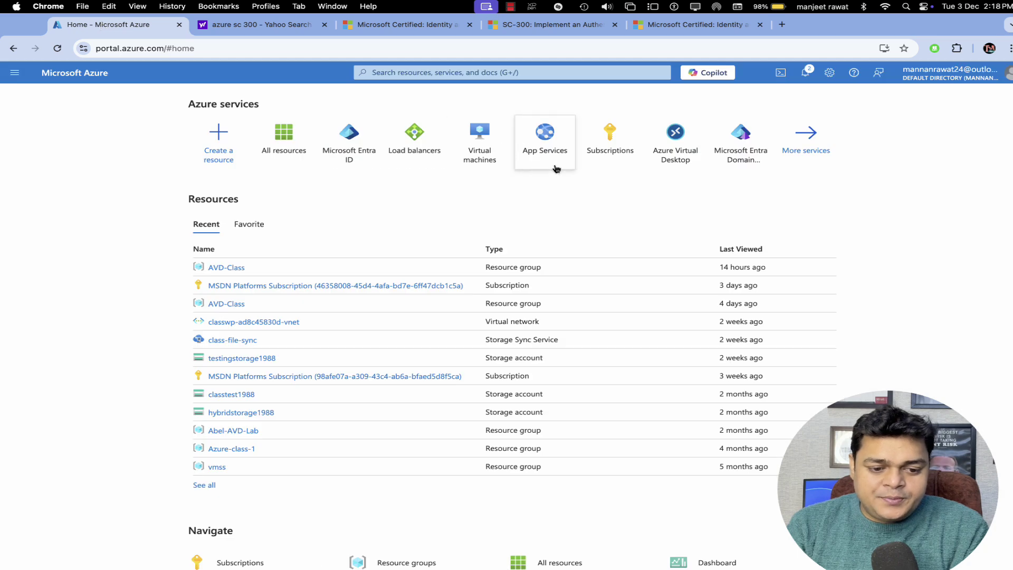
Step: Go from Microsoft Entra ID to the Default Directory's Users list and start adding a user
left_click(353, 154)
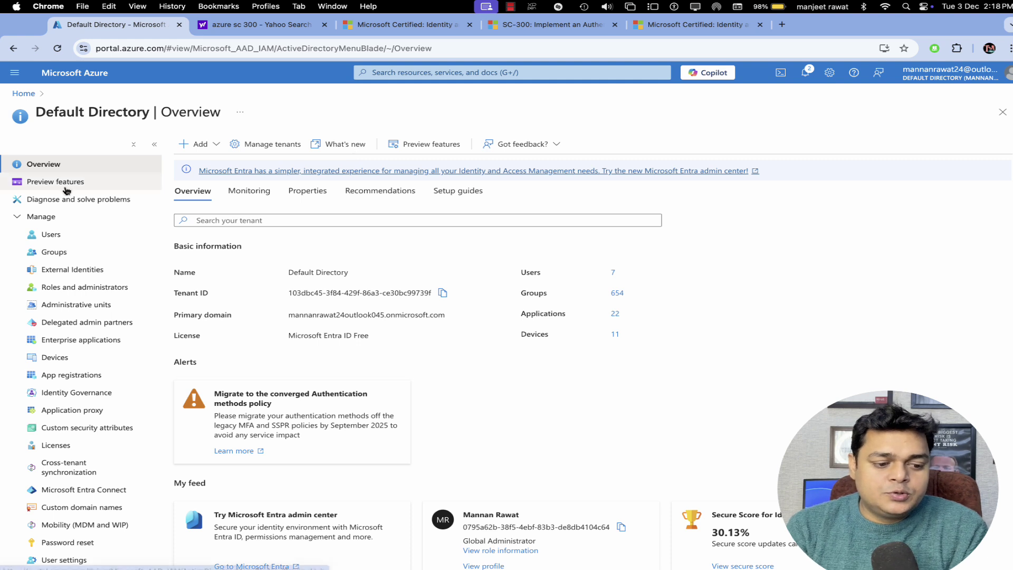
left_click(57, 240)
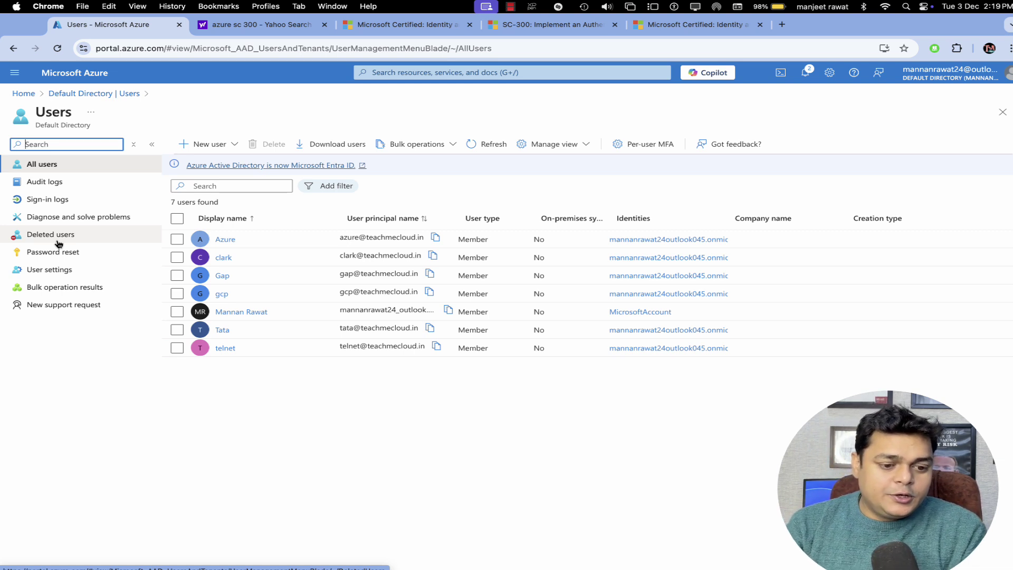
left_click(212, 144)
Step: Create a new user named aws on the teachmecloud.in domain with display name aws
left_click(221, 172)
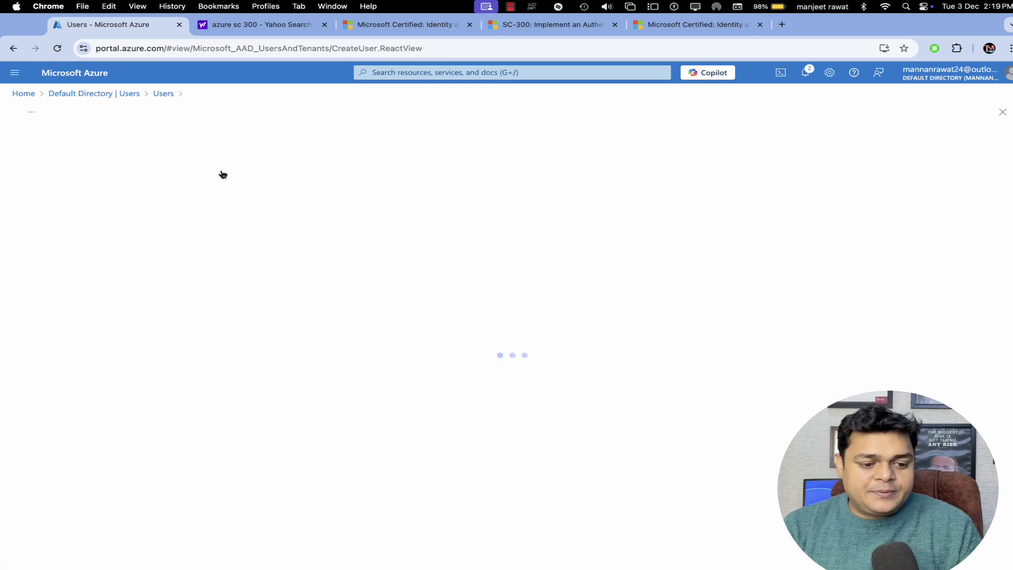
left_click(206, 228)
type("aw")
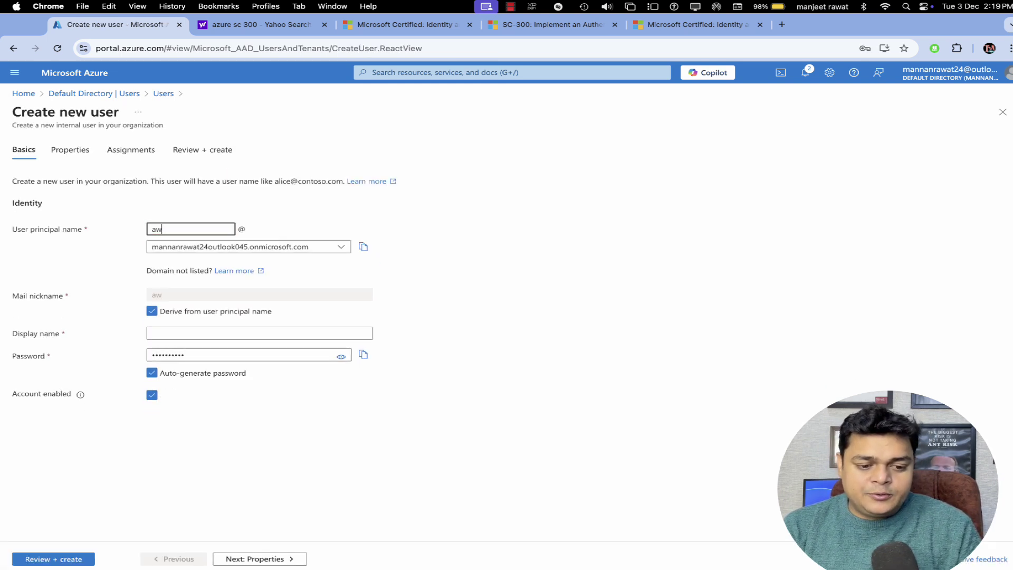
type("s")
left_click(324, 245)
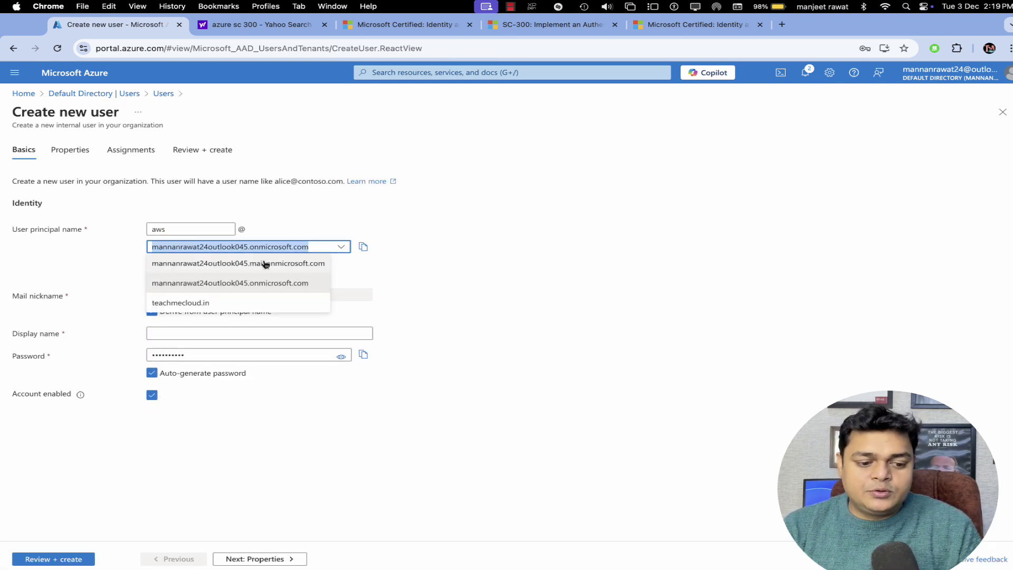
left_click(227, 302)
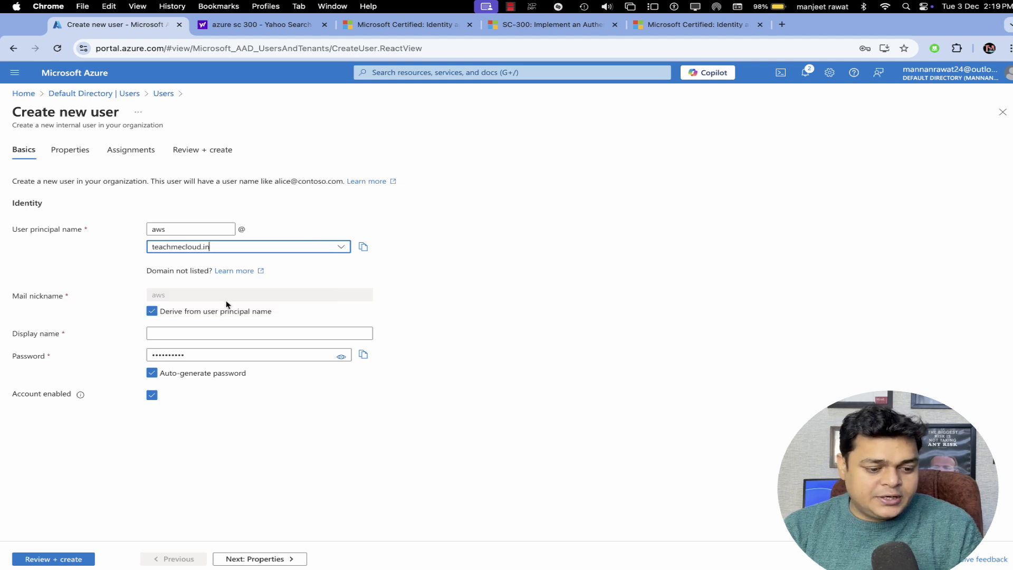
left_click(197, 333)
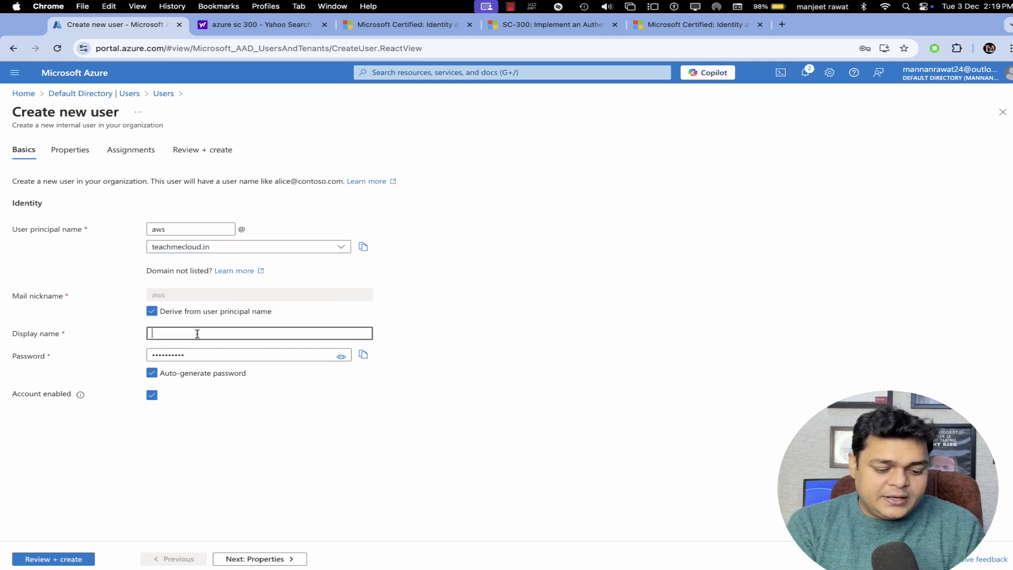
type("aws")
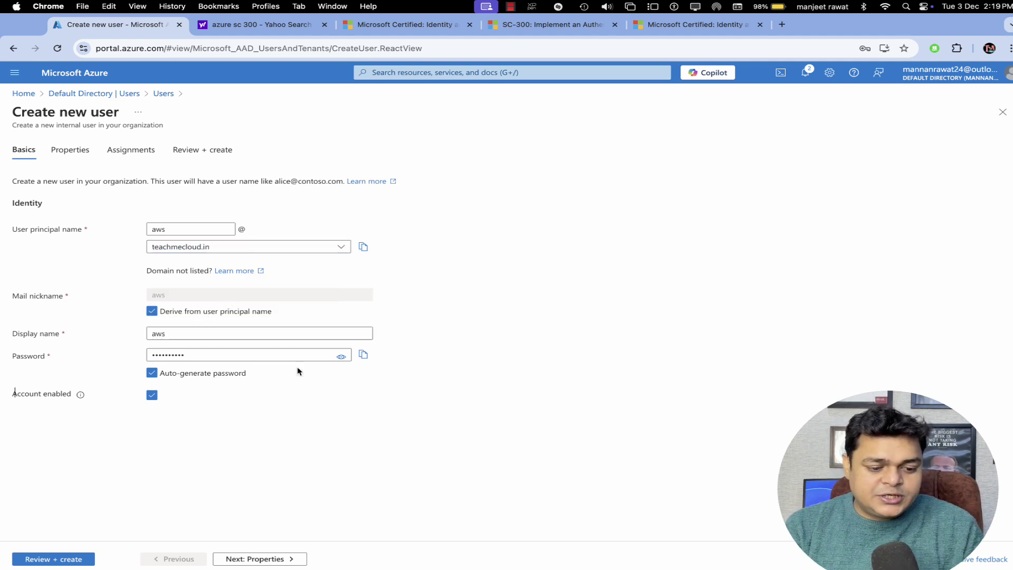
Step: Turn off auto-generated password and set the user's password manually
left_click(300, 357)
left_click(194, 375)
left_click(213, 351)
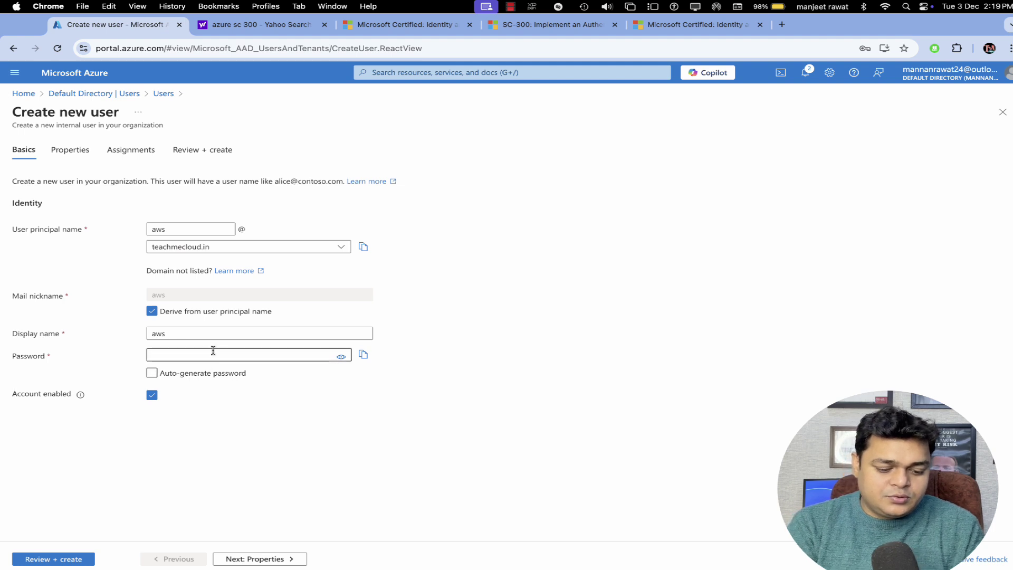
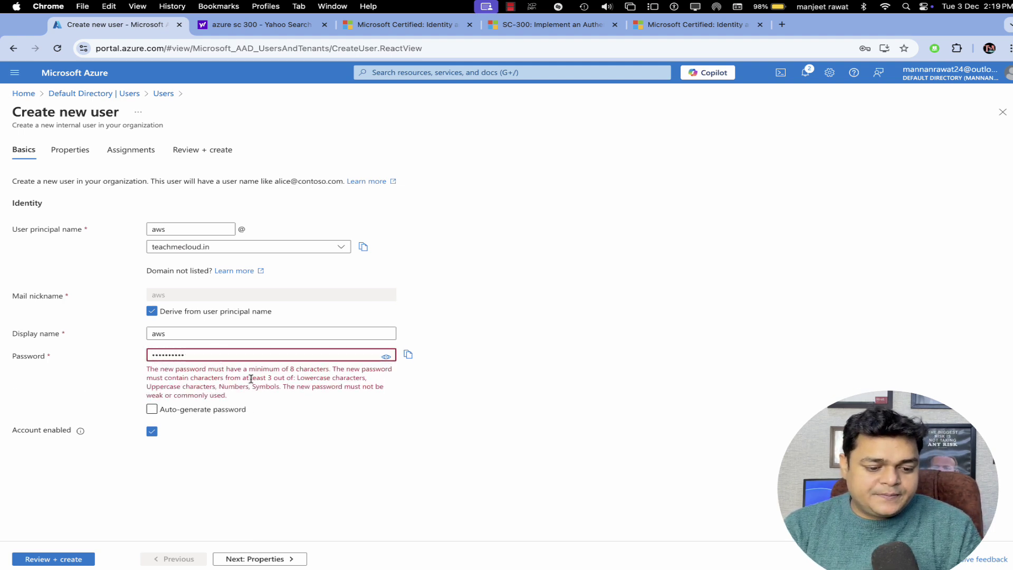
left_click_drag(220, 359, 96, 359)
type("••")
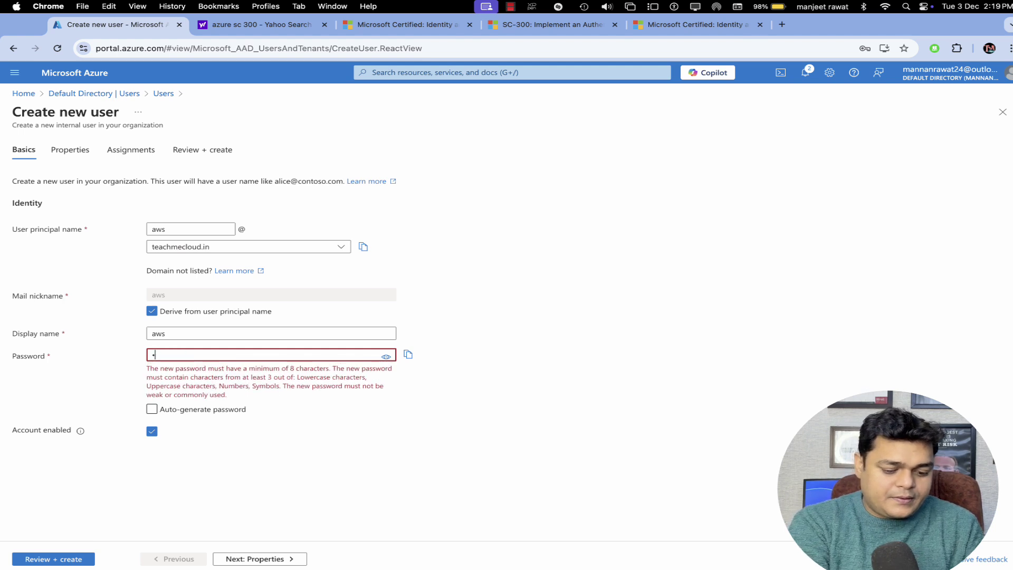
type("•••••••")
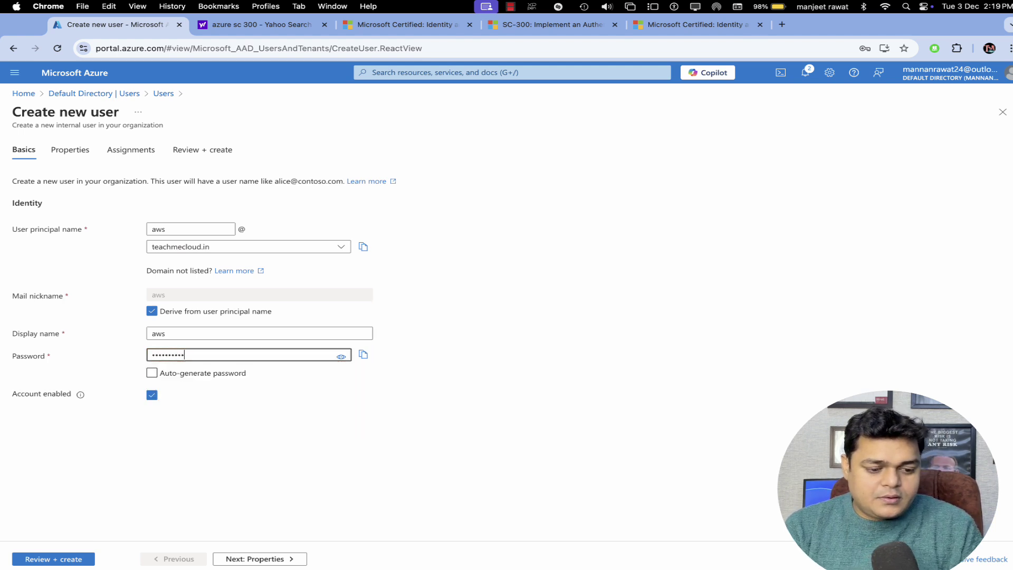
left_click(179, 407)
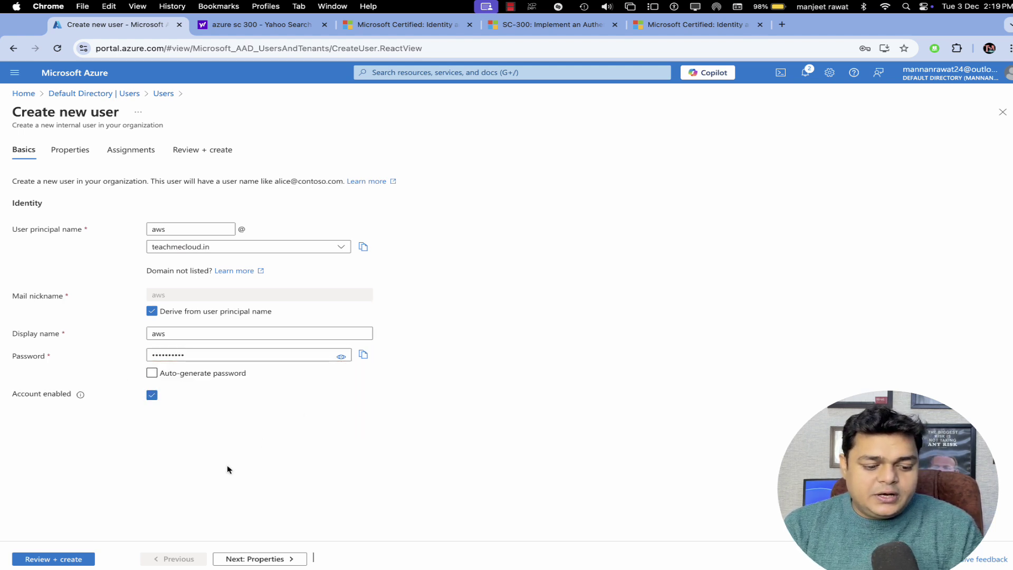
Step: Step through properties and assignments to Review + create, then create the aws user
left_click(255, 560)
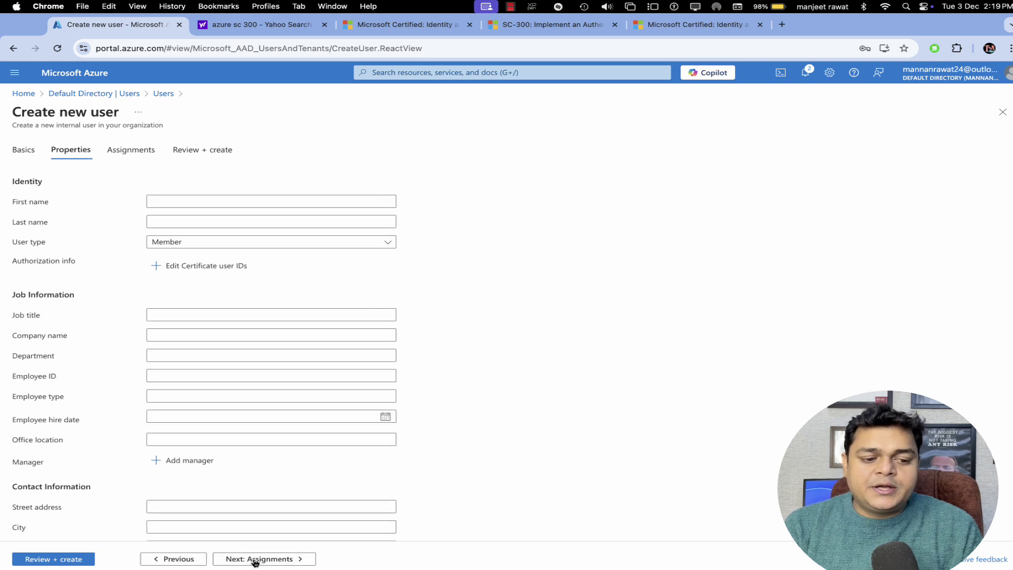
left_click(255, 561)
left_click(255, 559)
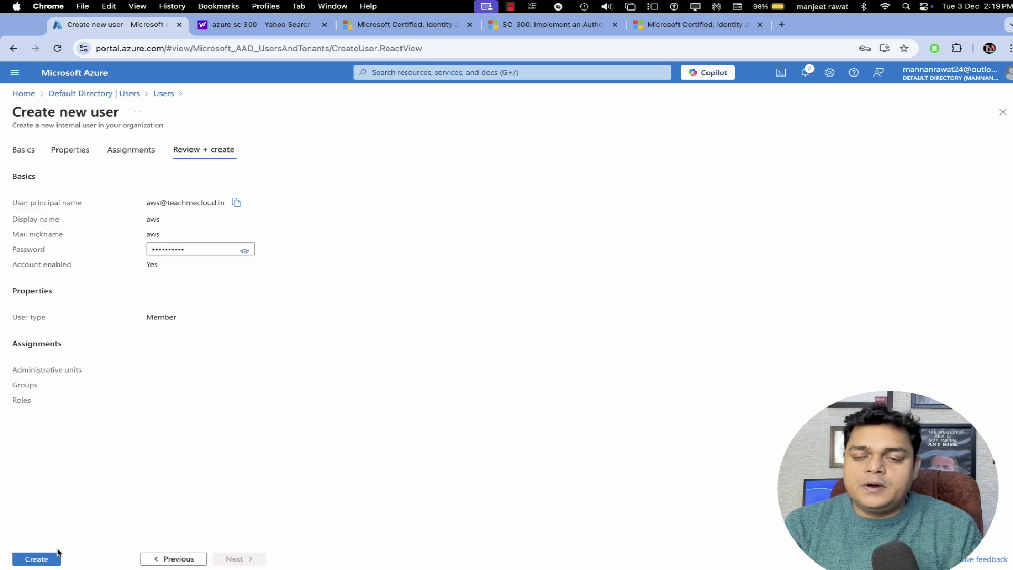
left_click(37, 558)
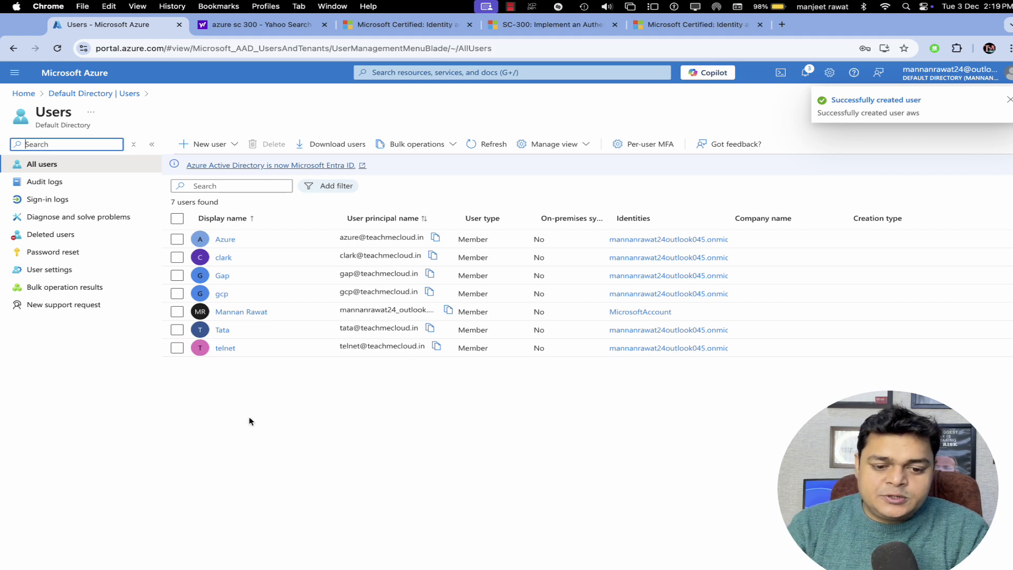
Step: Refresh the user list, copy aws's sign-in name, and open portal.azure in a private window
left_click(498, 145)
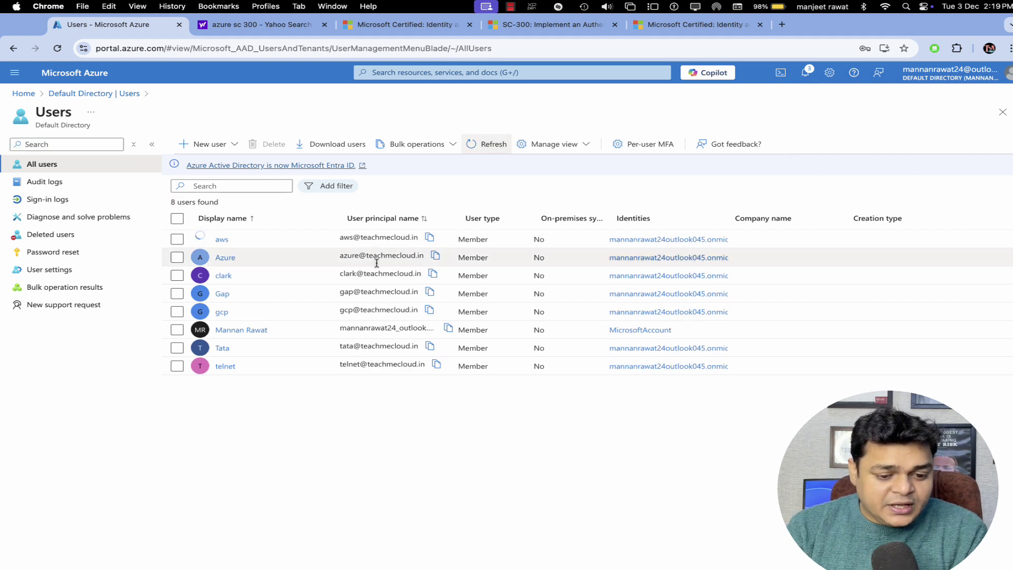
left_click(429, 239)
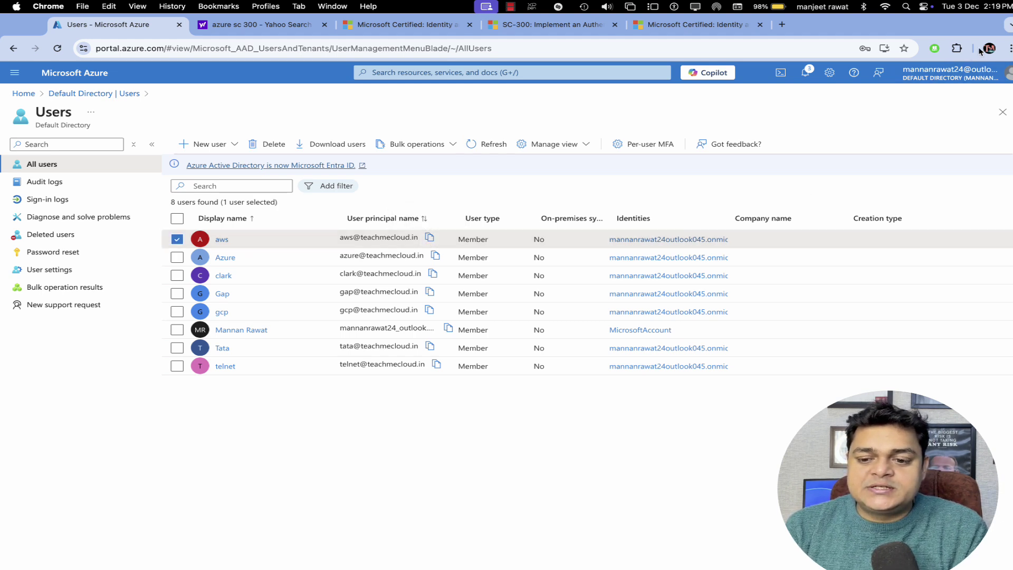
left_click(1010, 48)
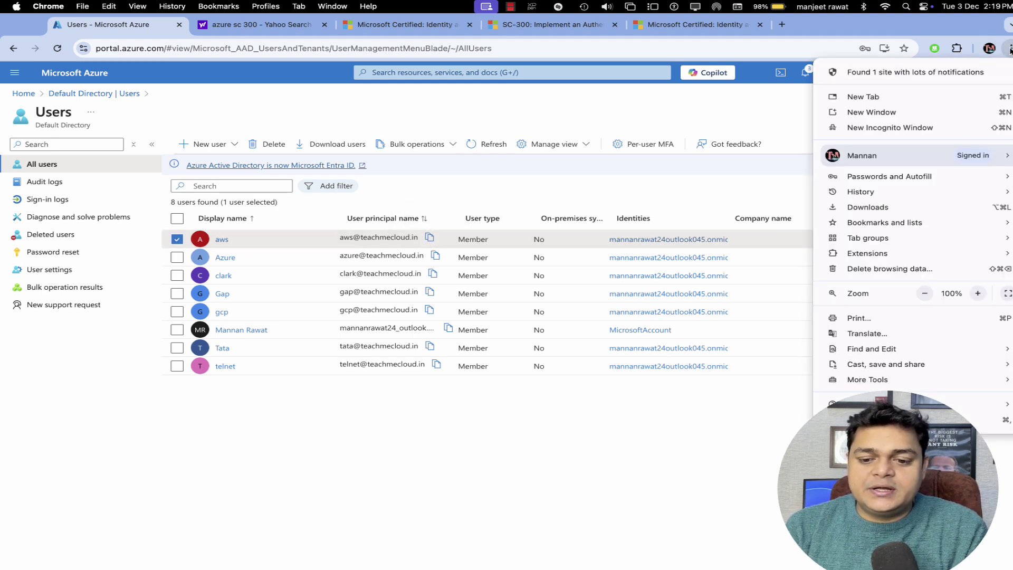
left_click(872, 128)
type("portal.azure")
key("Return")
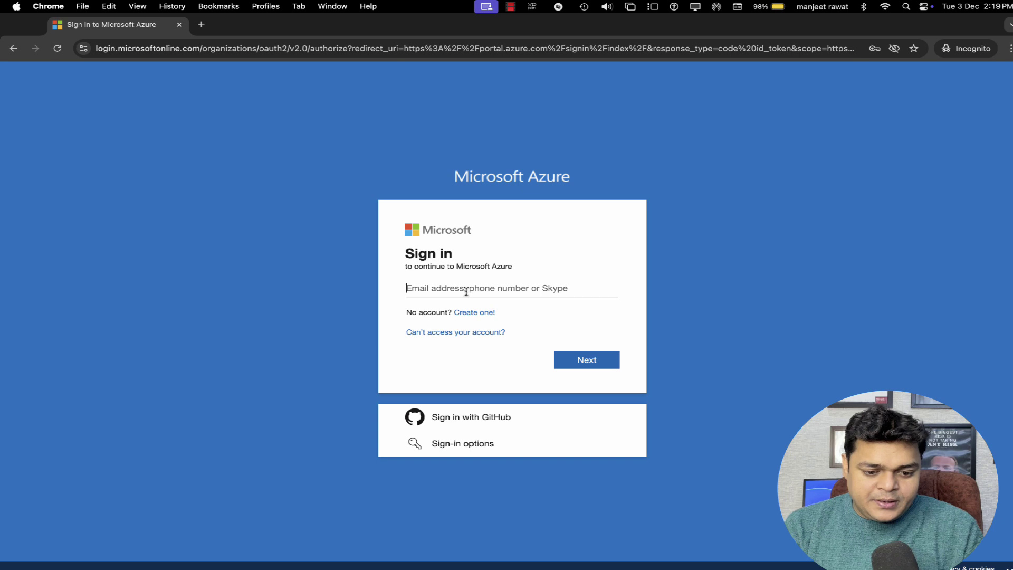
Step: Sign in as aws with the copied sign-in name and temporary password
key("super+v")
key("Return")
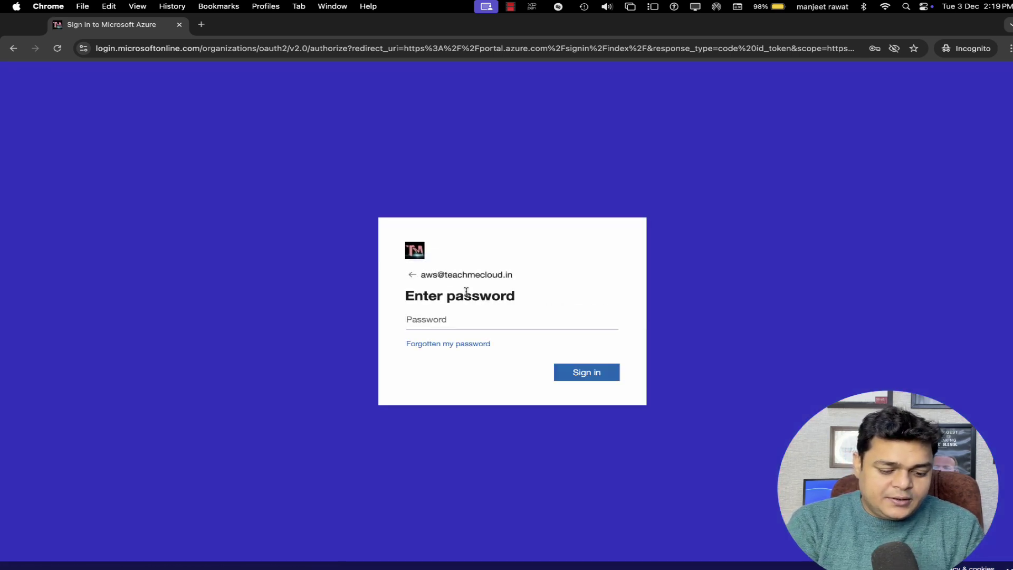
type("••••••••••")
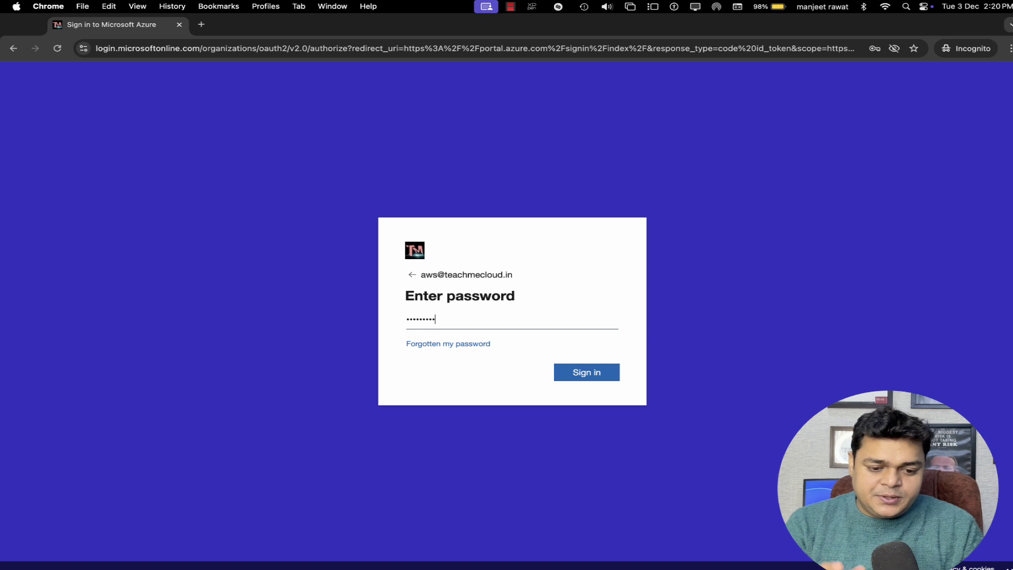
key("Return")
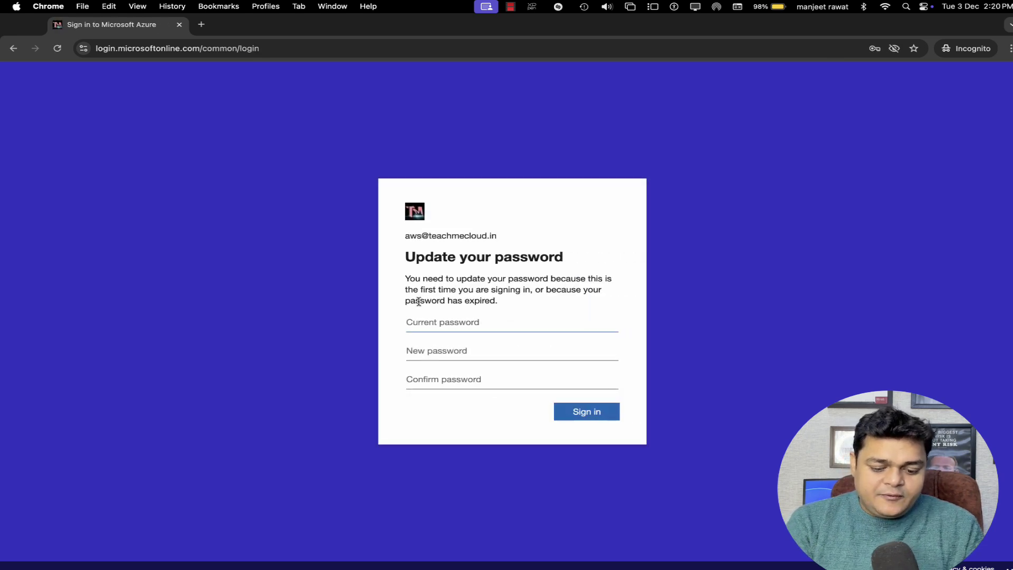
Step: Replace the temporary password with a new one and submit
left_click(429, 318)
type("••••••••••")
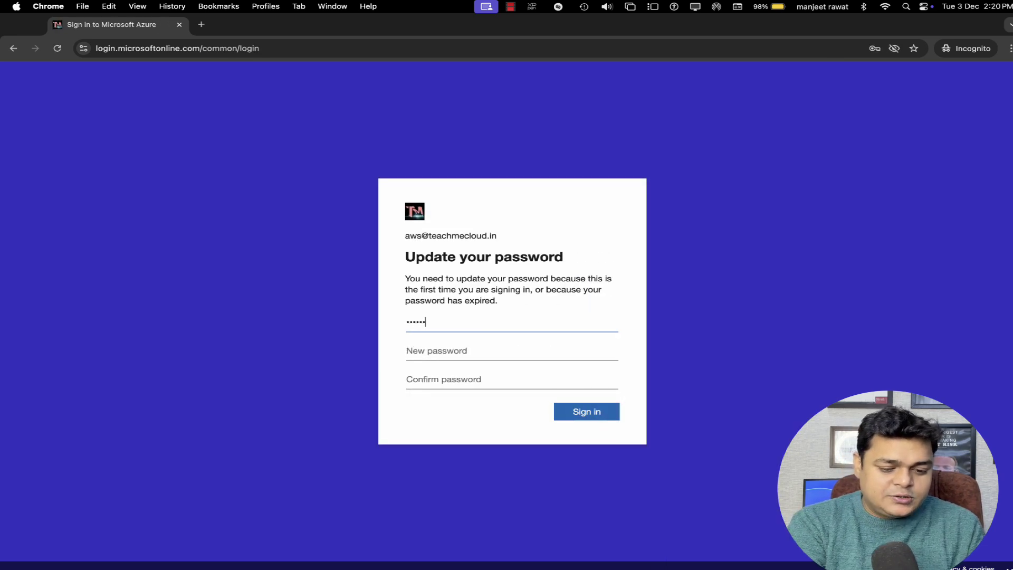
key("Tab")
type("•••••••••")
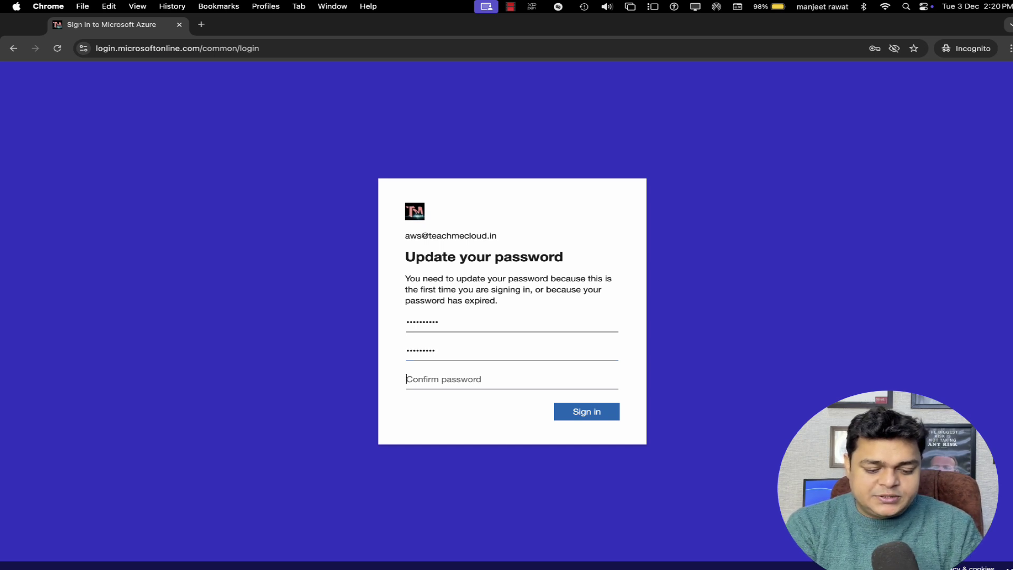
type("•••••••••")
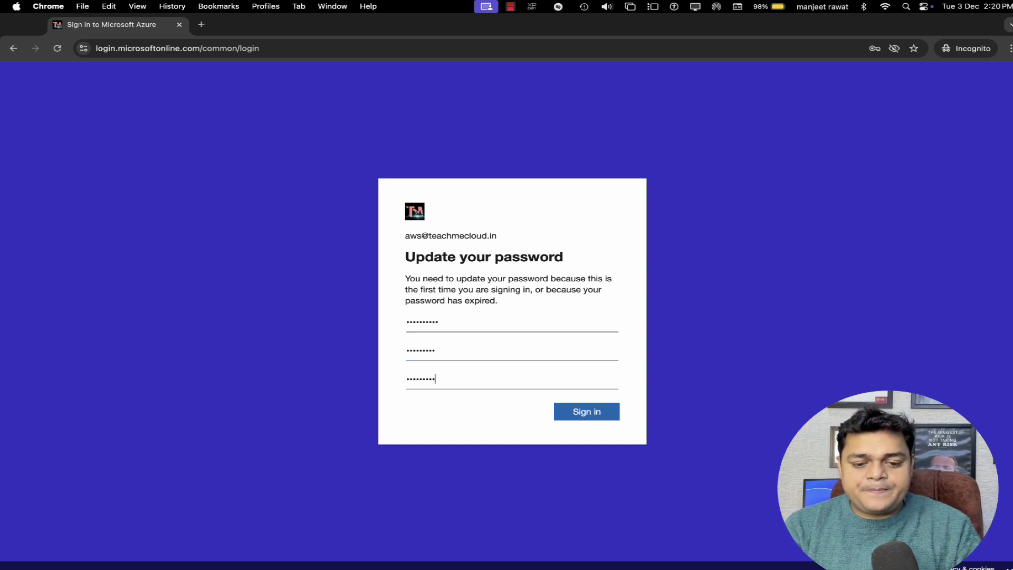
key("Return")
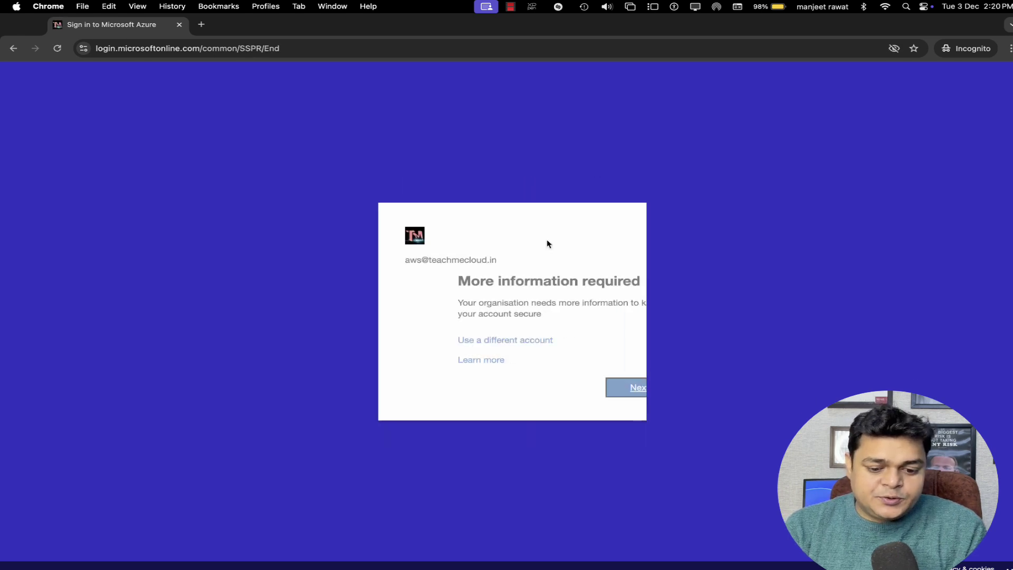
Step: Skip security info setup, decline Stay signed in, and dismiss the Azure welcome tour
left_click(570, 388)
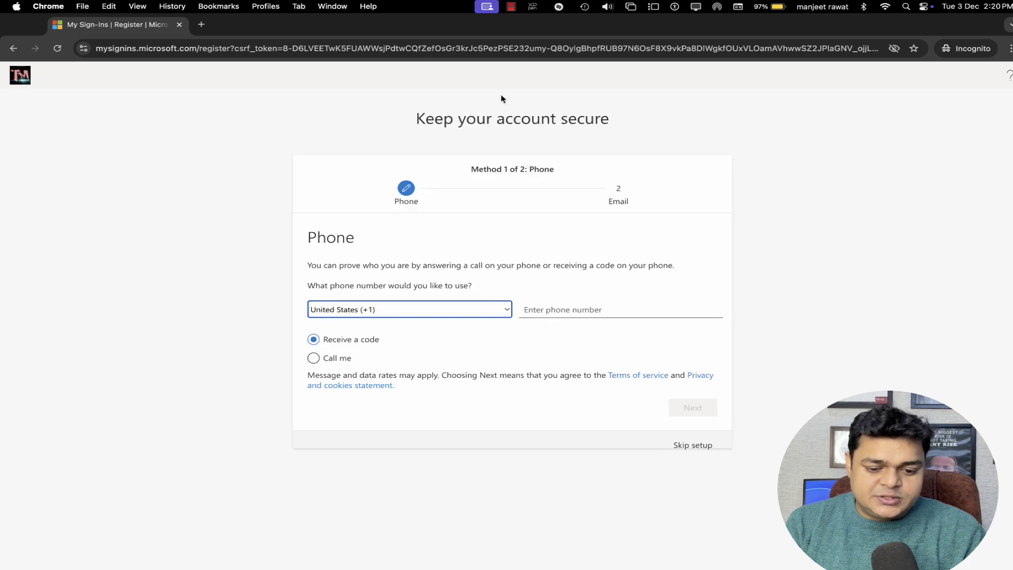
left_click(696, 445)
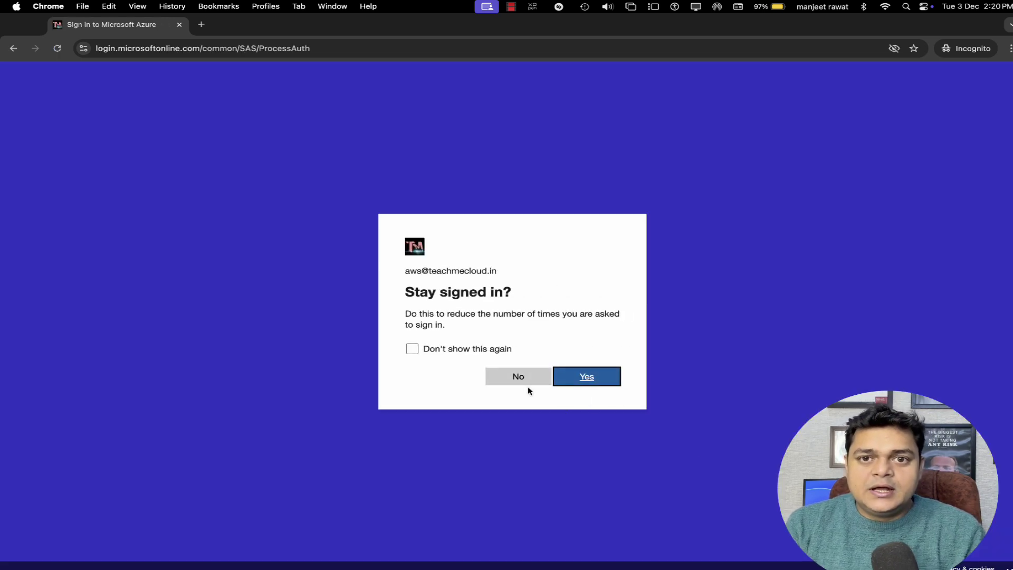
left_click(522, 378)
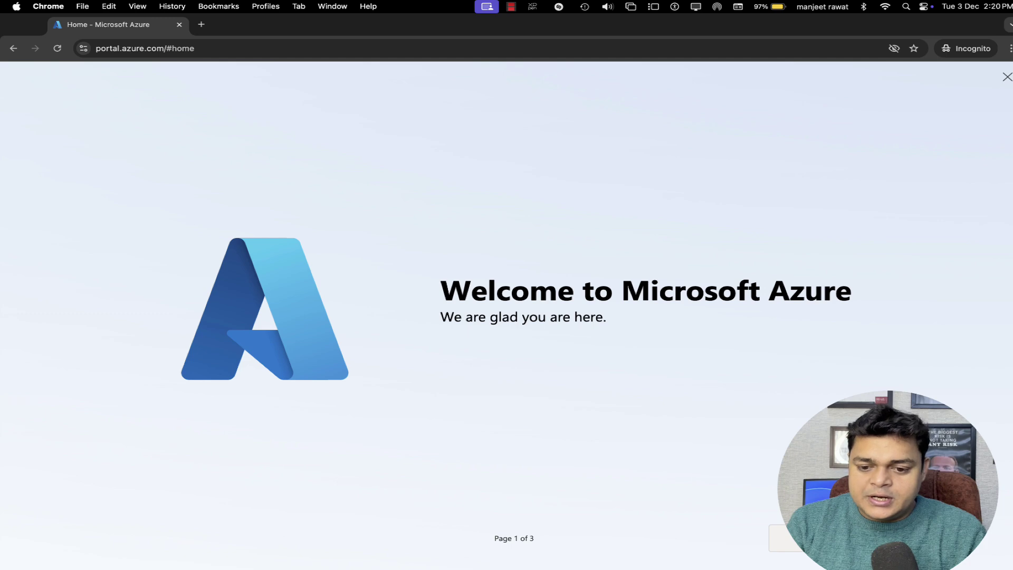
left_click(787, 538)
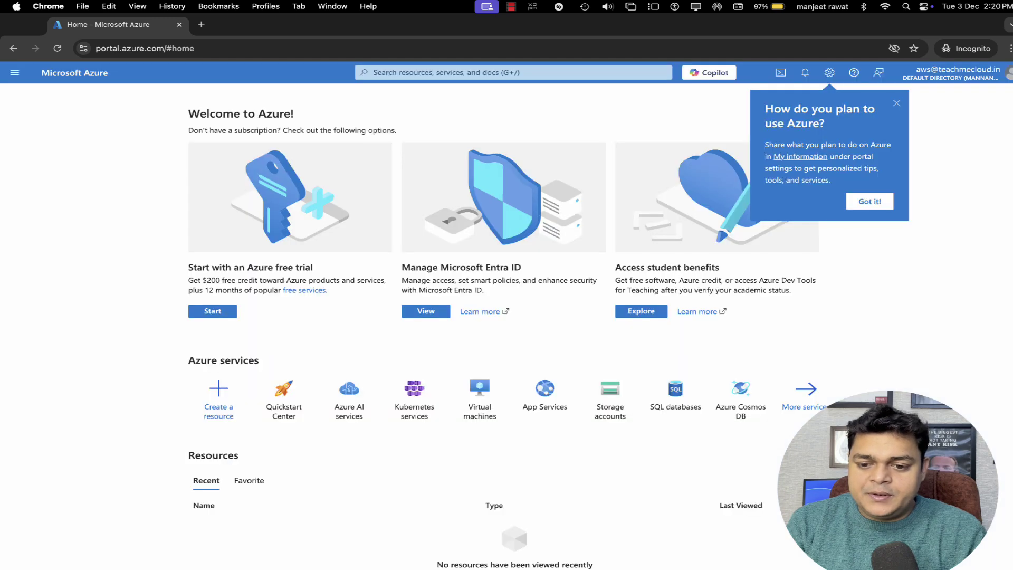
Step: Close the usage tip, deselect aws in Users, and open the Per-user MFA page
left_click(895, 104)
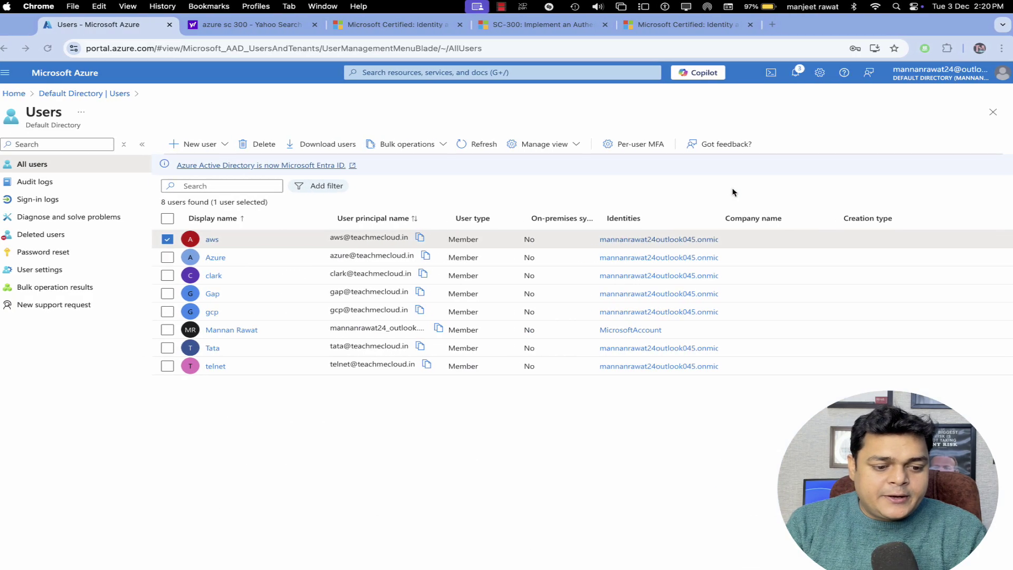
left_click(177, 241)
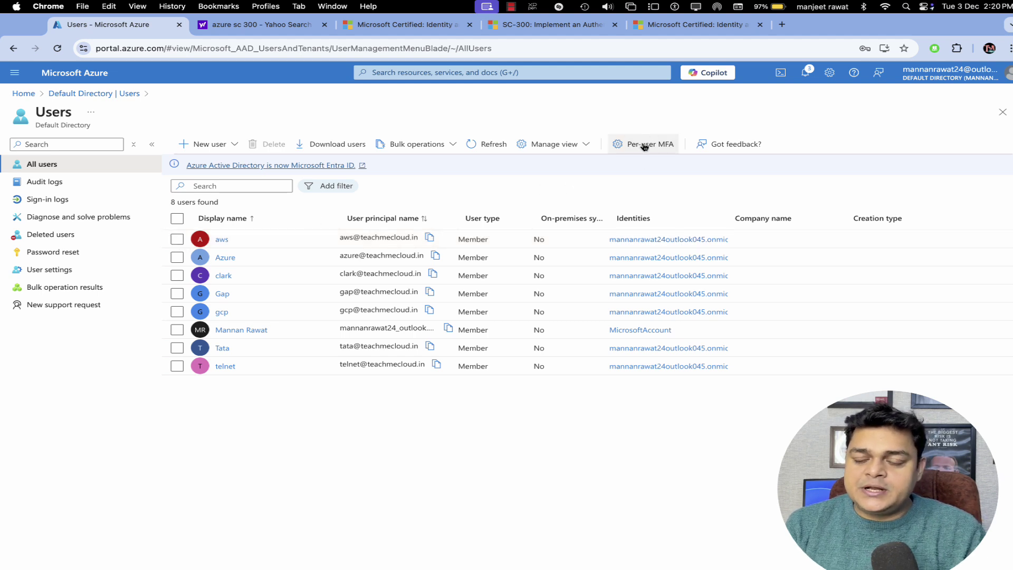
left_click(645, 147)
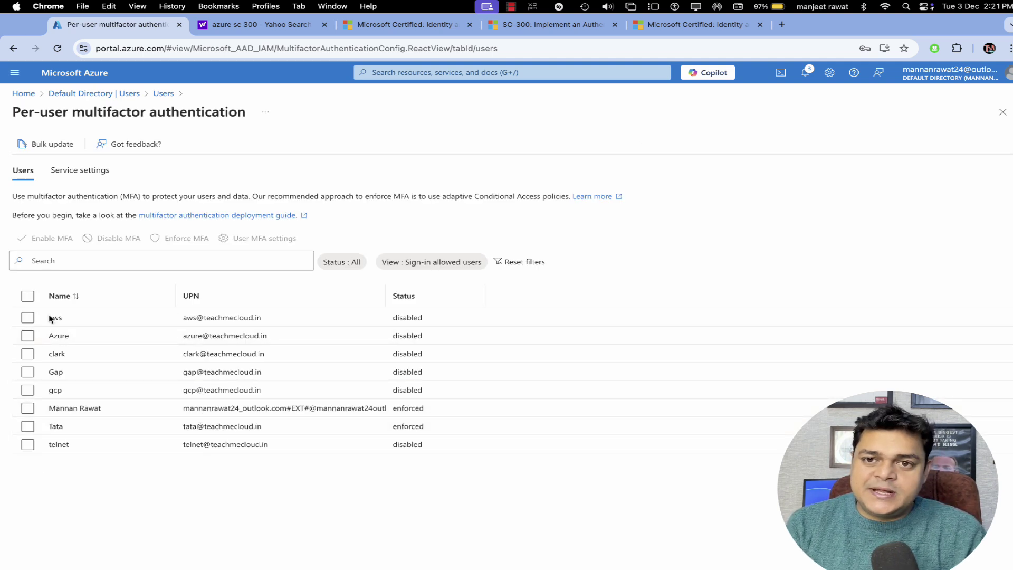
left_click(27, 296)
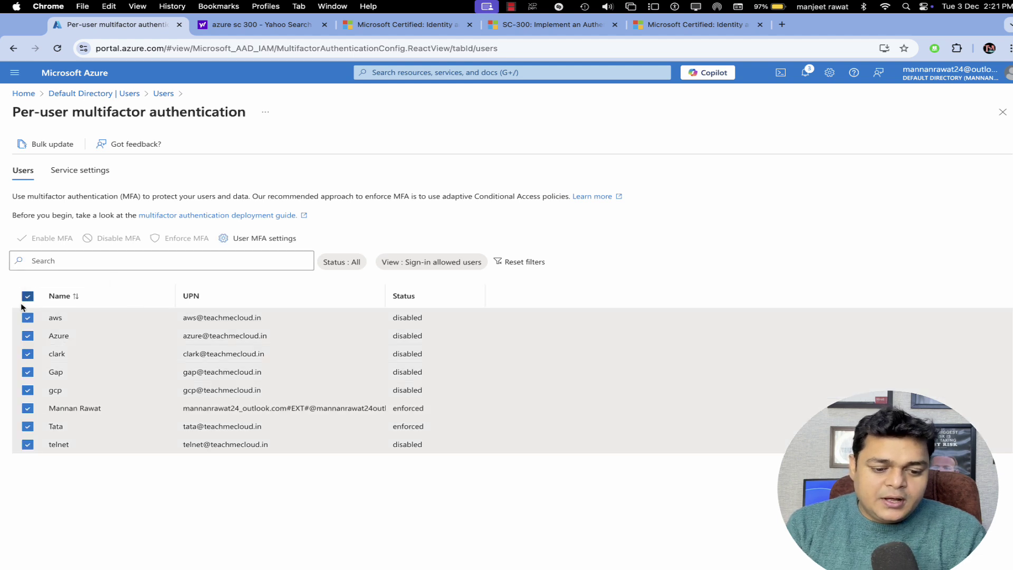
Step: Select only the aws user and enable MFA for it, confirming in the dialog
left_click(27, 296)
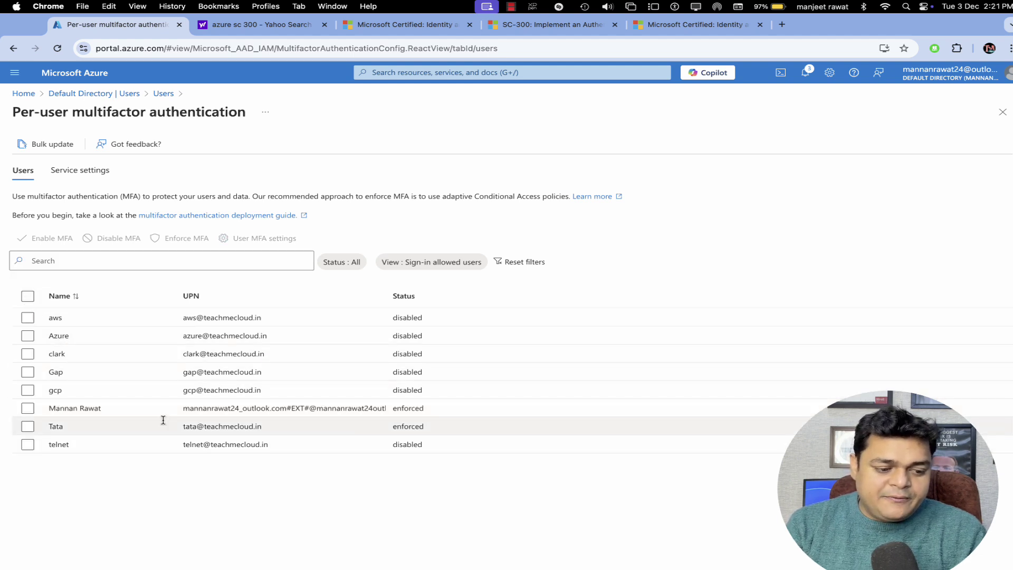
left_click(28, 318)
left_click(30, 320)
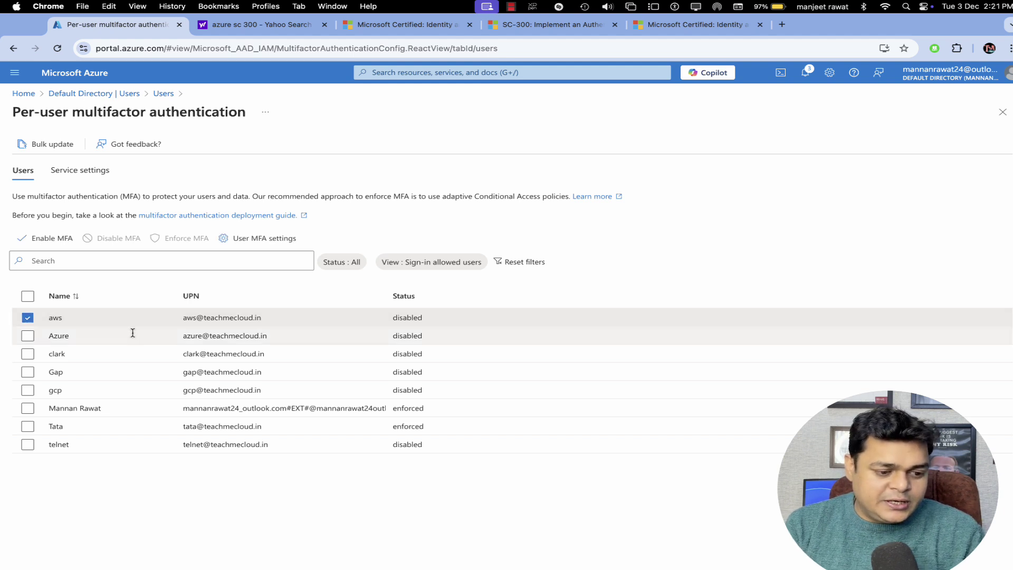
left_click(51, 239)
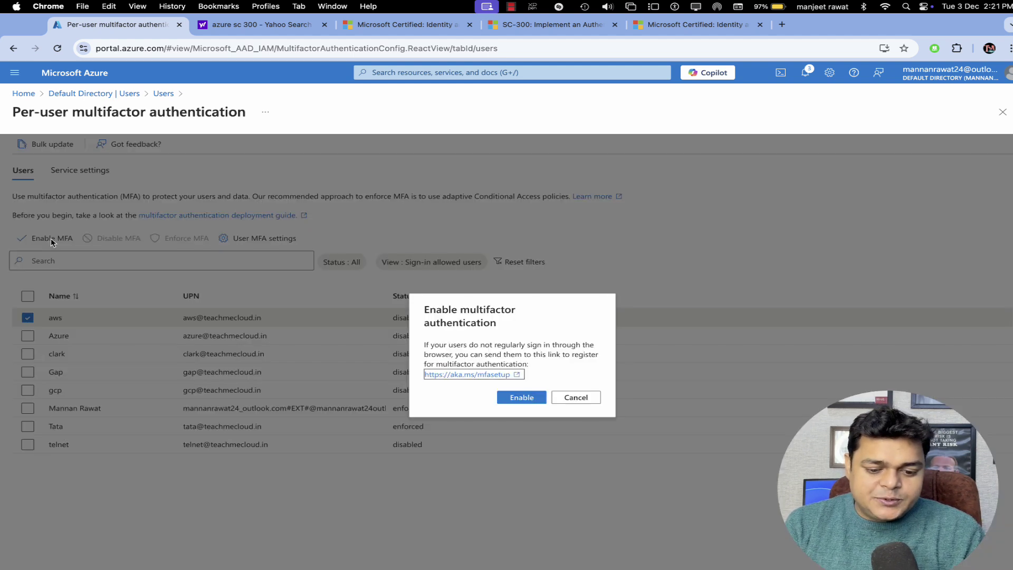
left_click(525, 397)
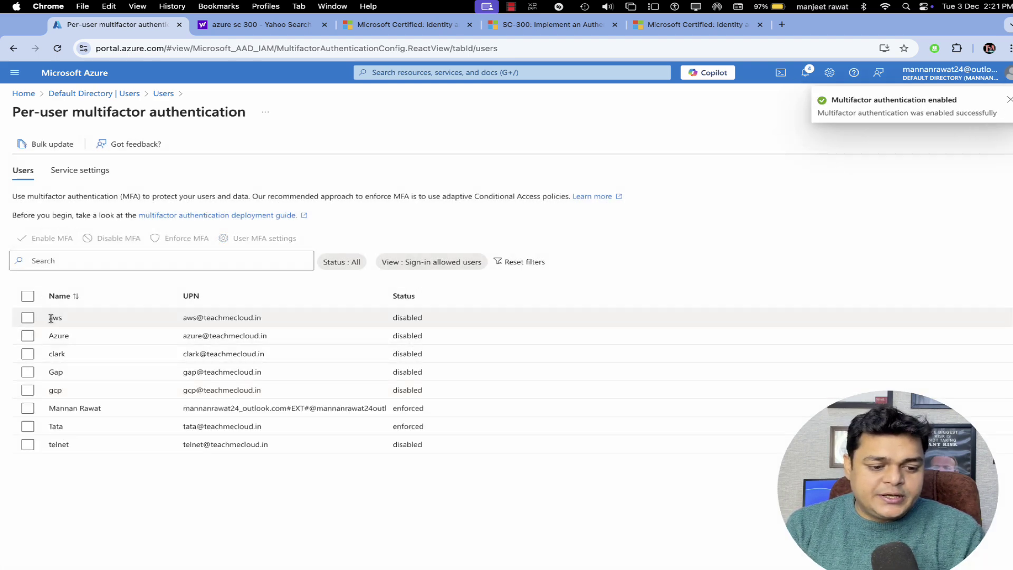
left_click(27, 317)
left_click(46, 238)
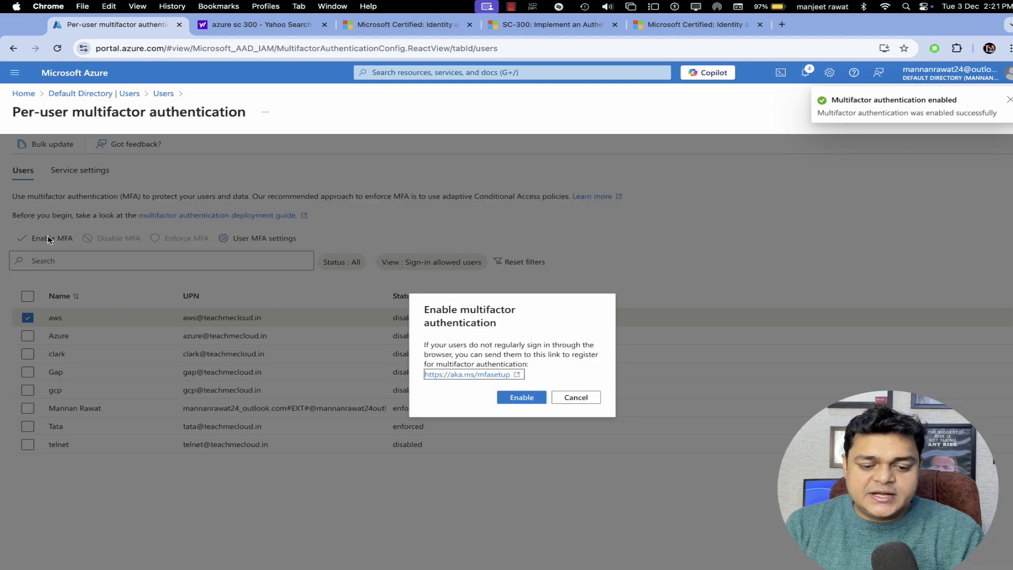
left_click(522, 398)
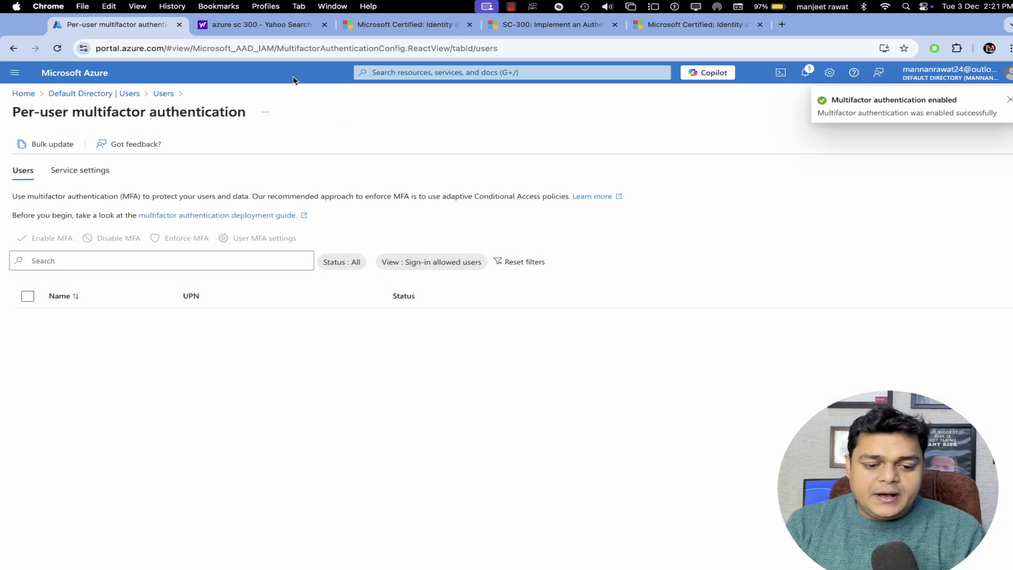
Step: Reload the portal and continue signing in with the admin account
left_click(290, 48)
key("Return")
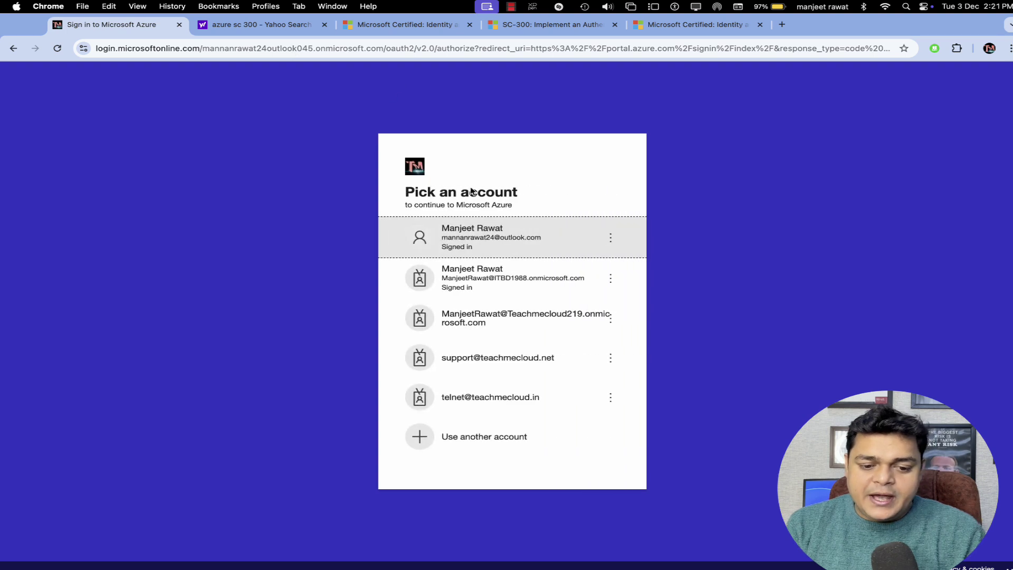
left_click(467, 253)
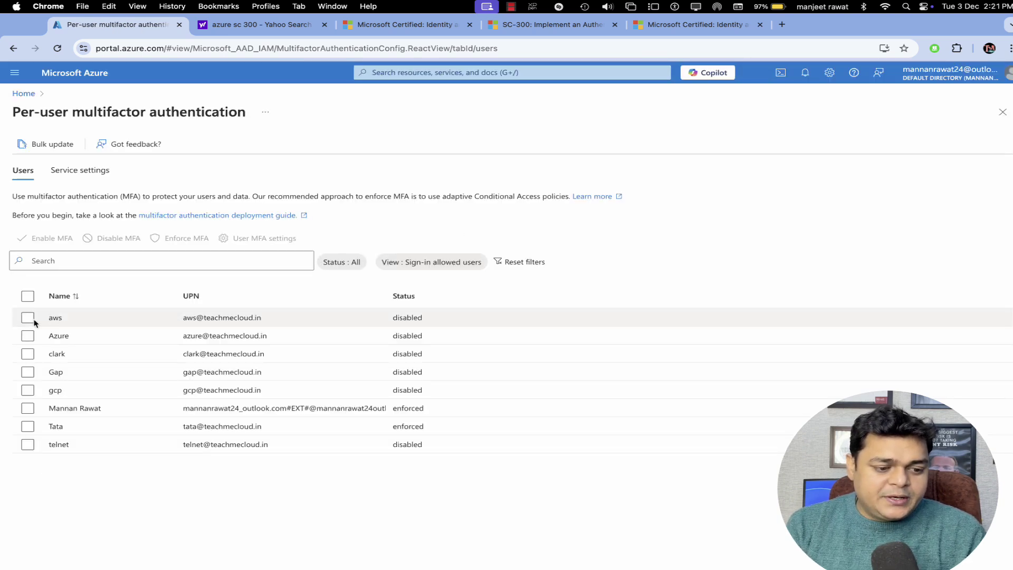
Step: Enable MFA for aws again, then switch to aws's private-window portal session
left_click(27, 317)
left_click(51, 240)
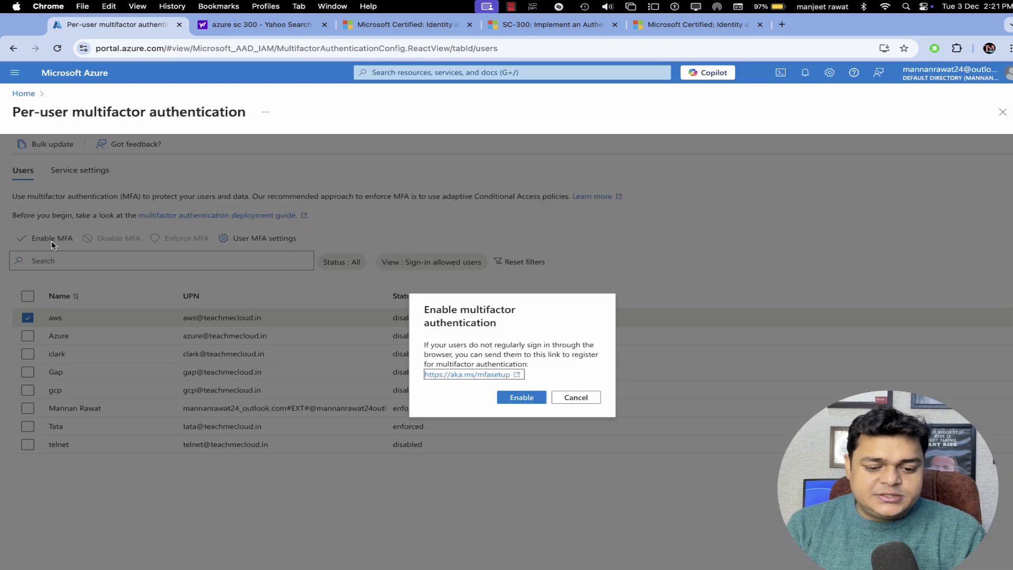
left_click(535, 399)
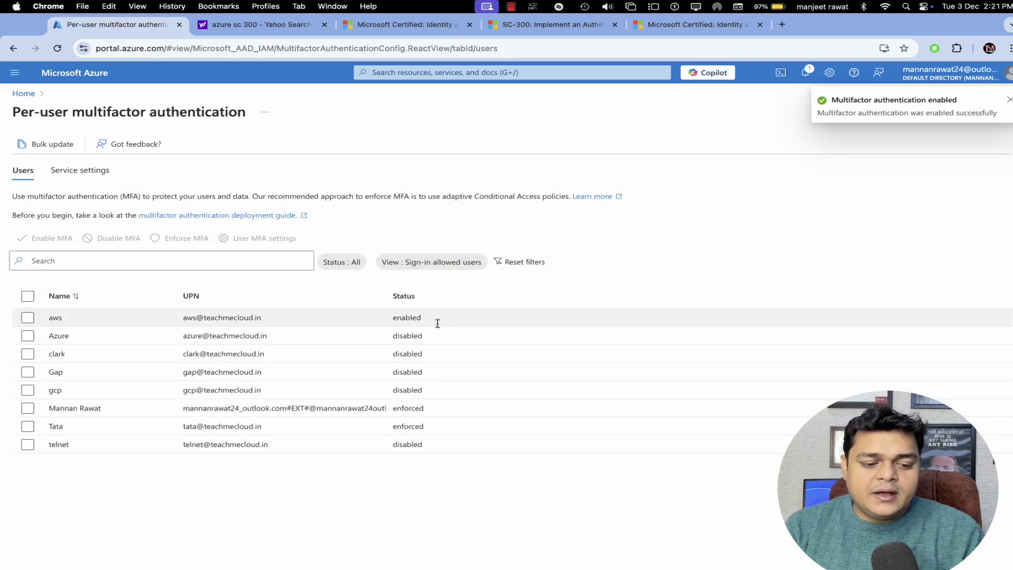
key("ctrl+Right")
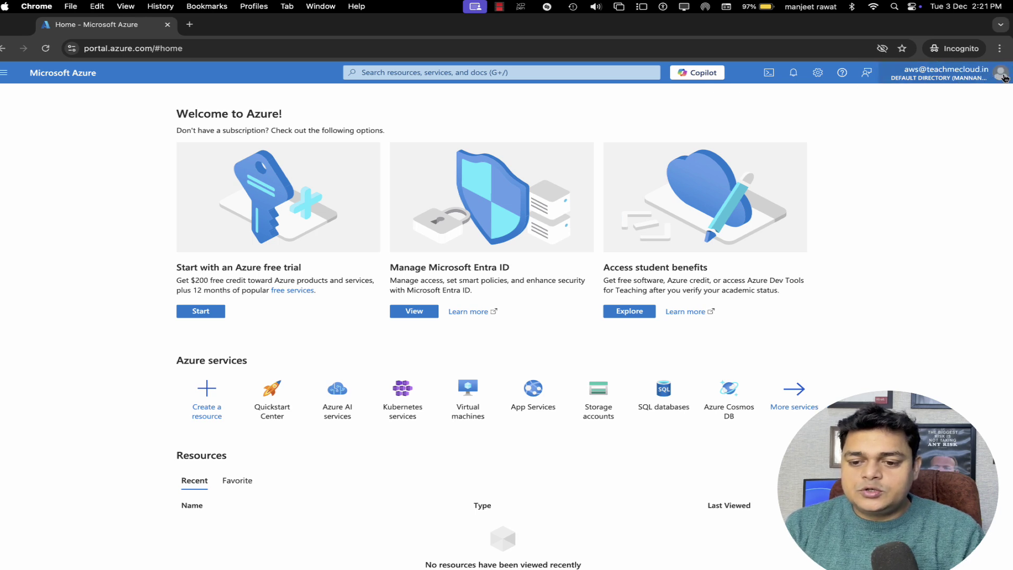
Step: Sign out, sign back in as aws with its password, and continue to security info setup
left_click(1003, 78)
left_click(1001, 79)
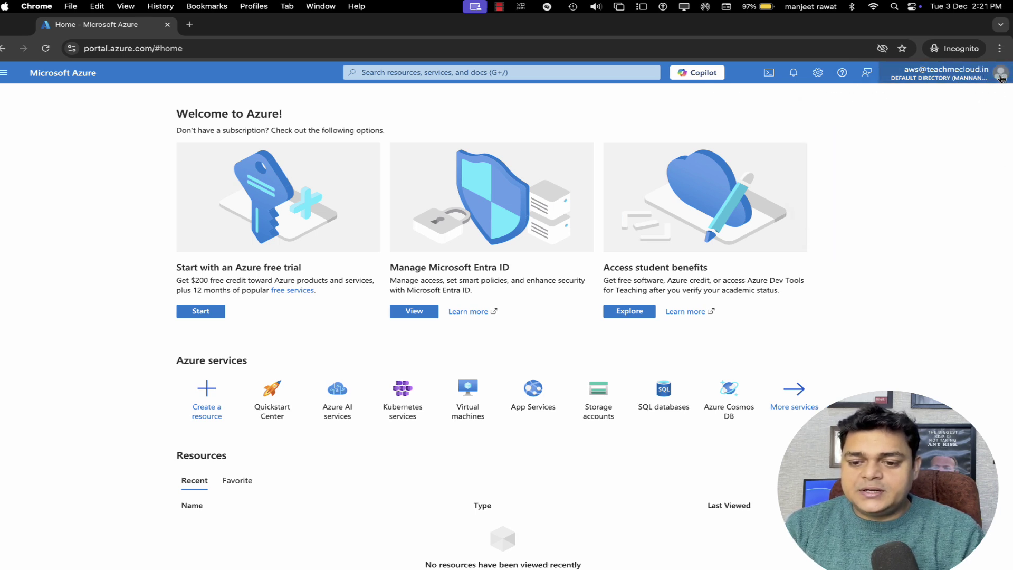
left_click(1002, 78)
left_click(989, 99)
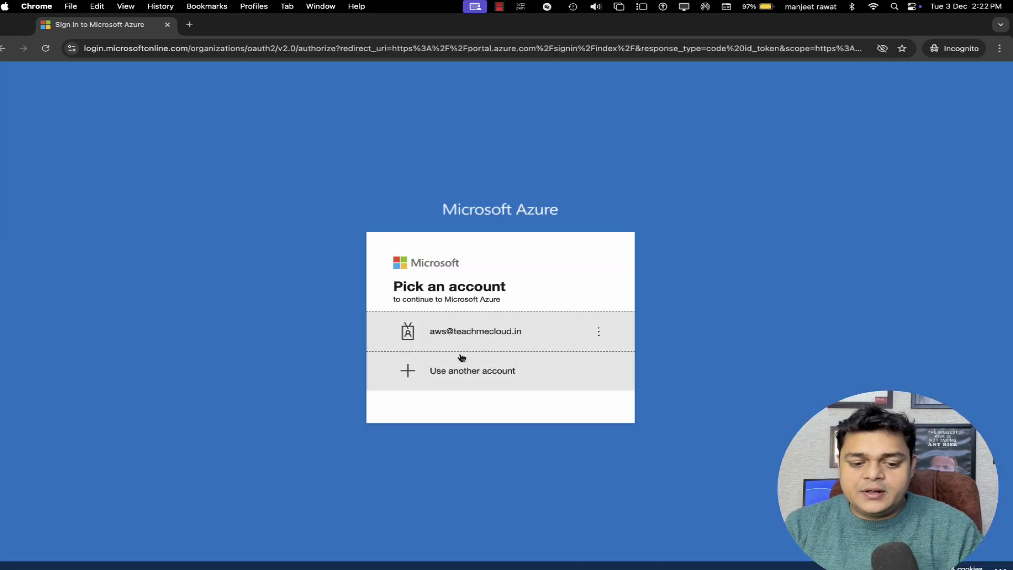
left_click(477, 337)
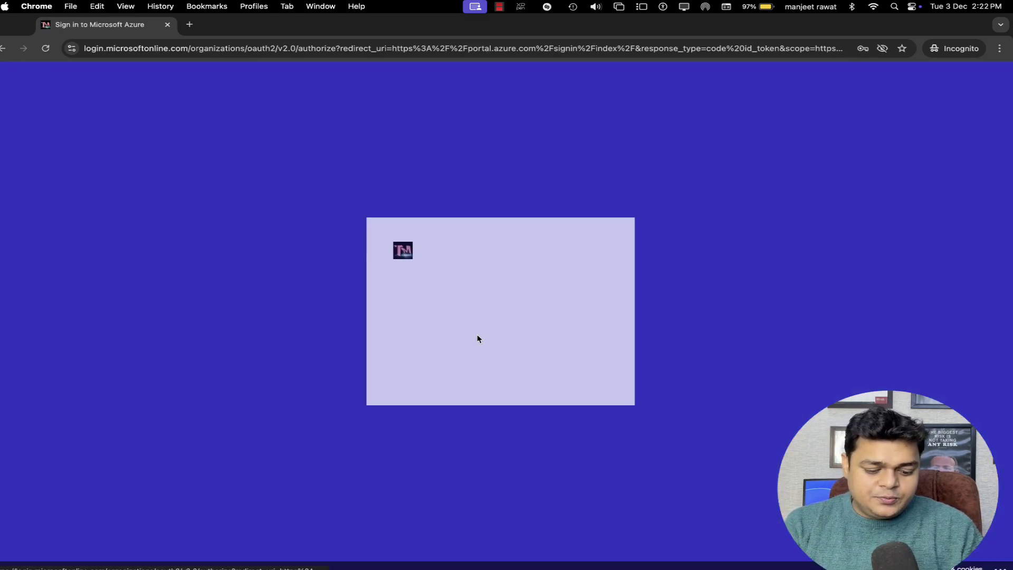
type("•••••")
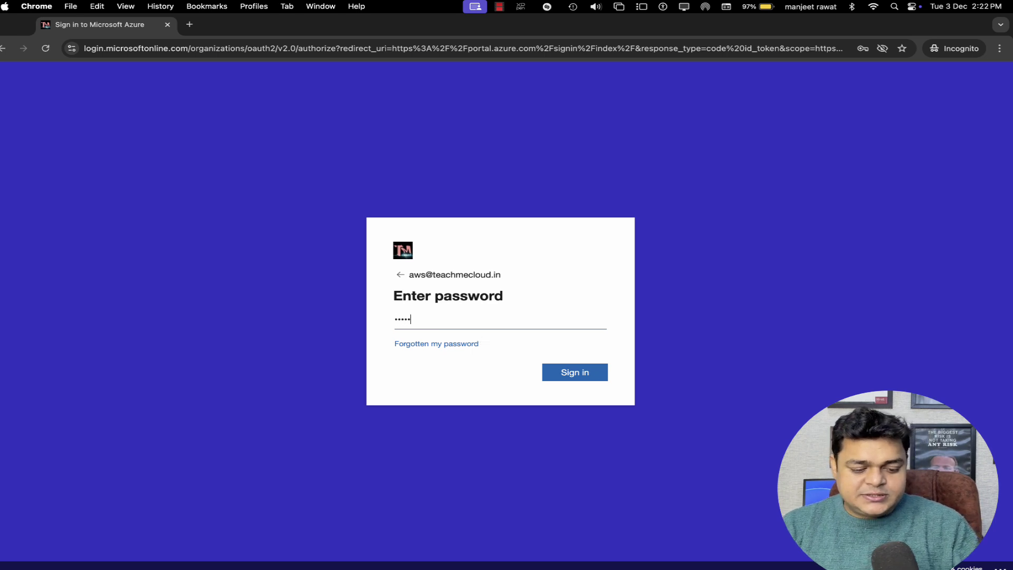
type("••••")
key("Return")
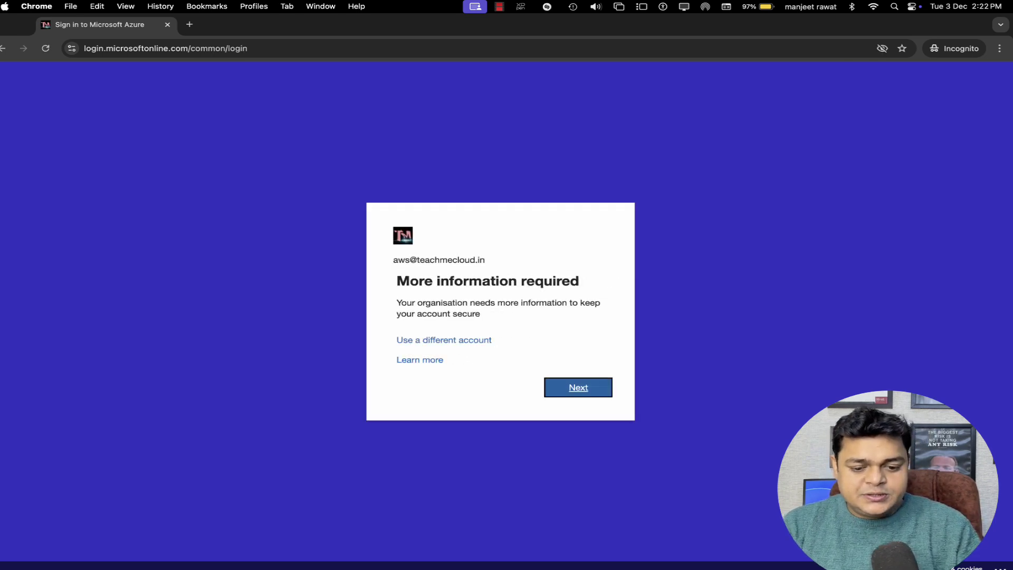
left_click(573, 388)
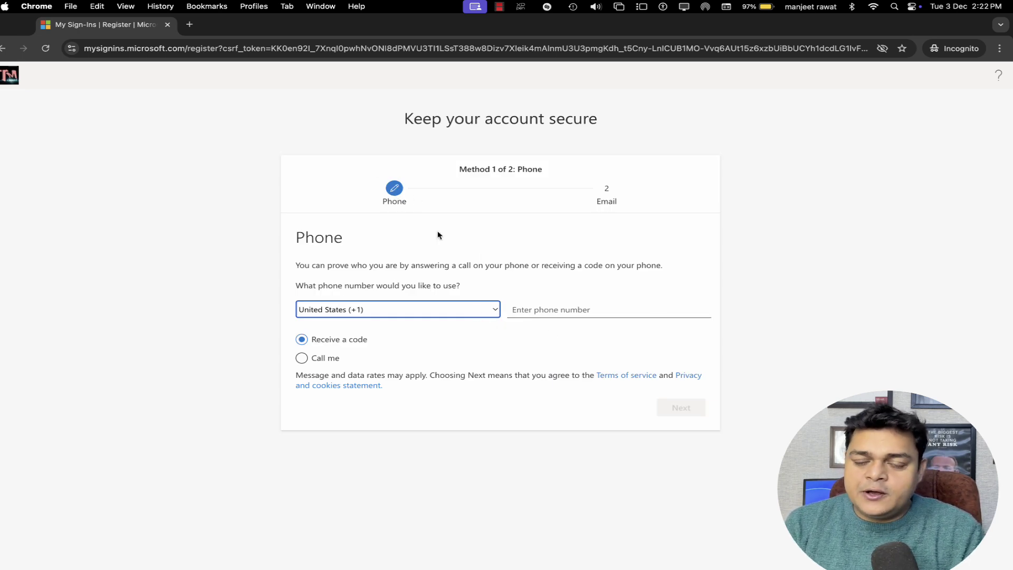
Step: Choose India (+91), enter the mobile phone number, and request a verification code
left_click(487, 311)
left_click(552, 350)
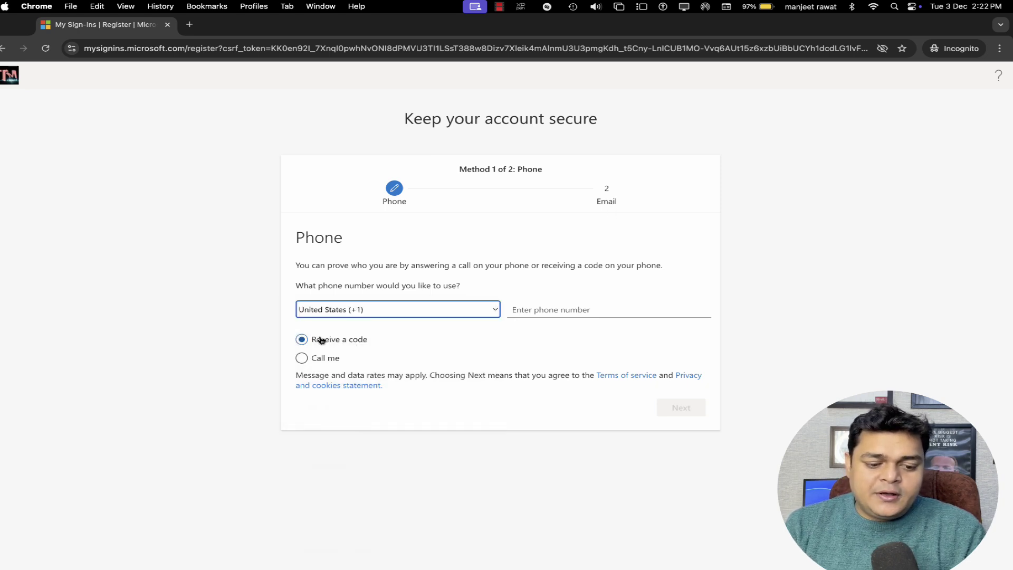
left_click(413, 315)
type("in")
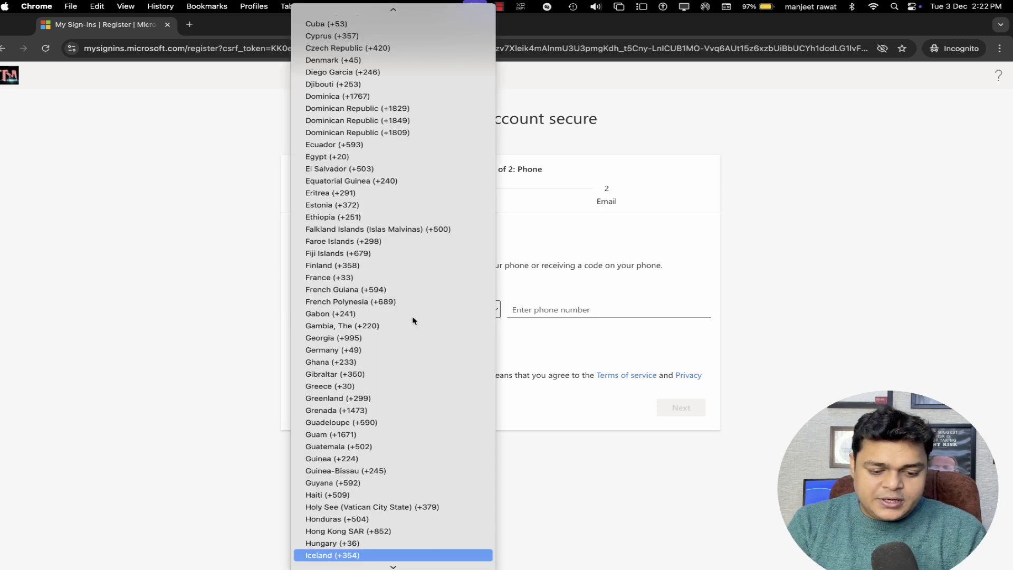
key("Return")
left_click(570, 304)
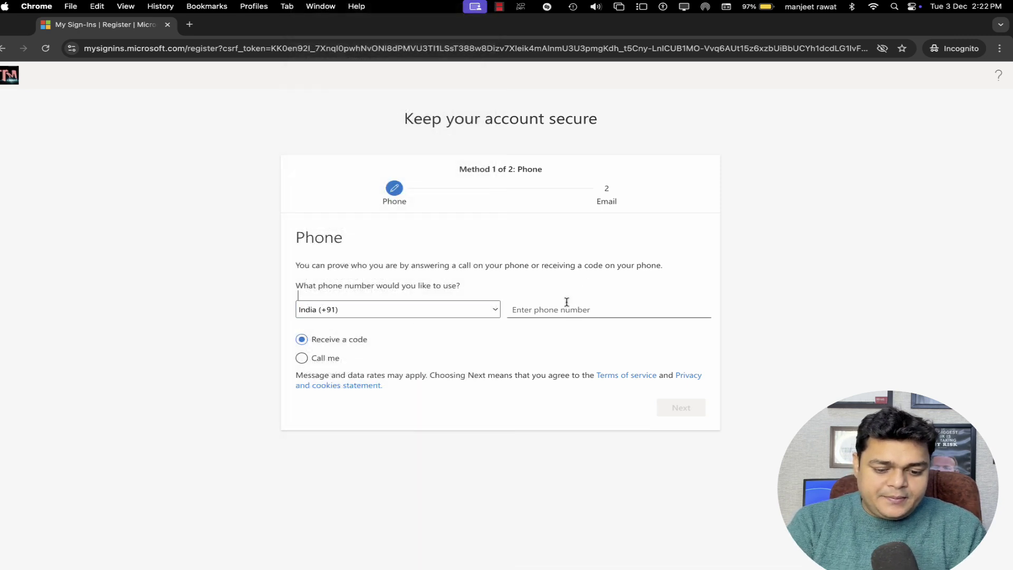
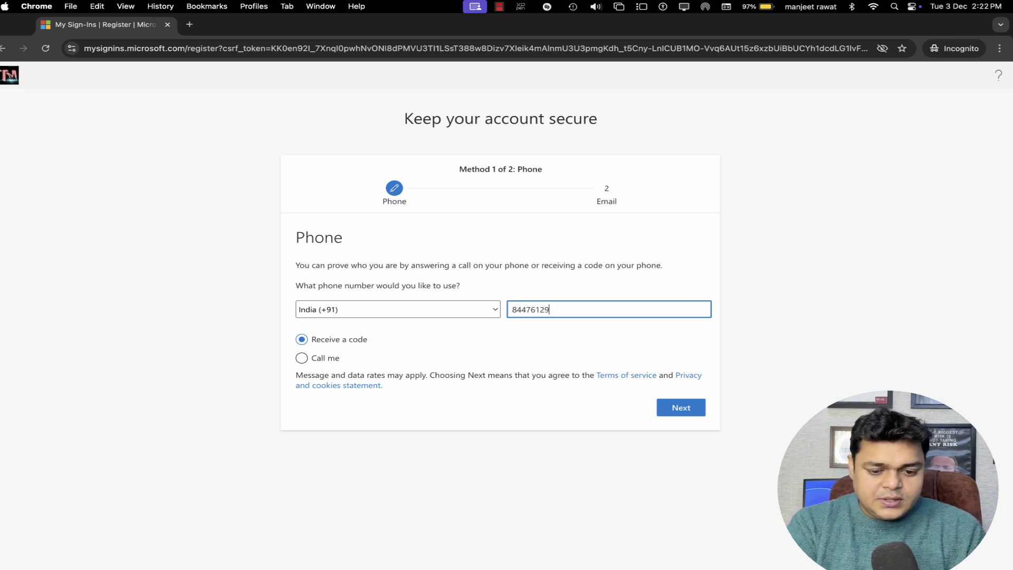
left_click(685, 415)
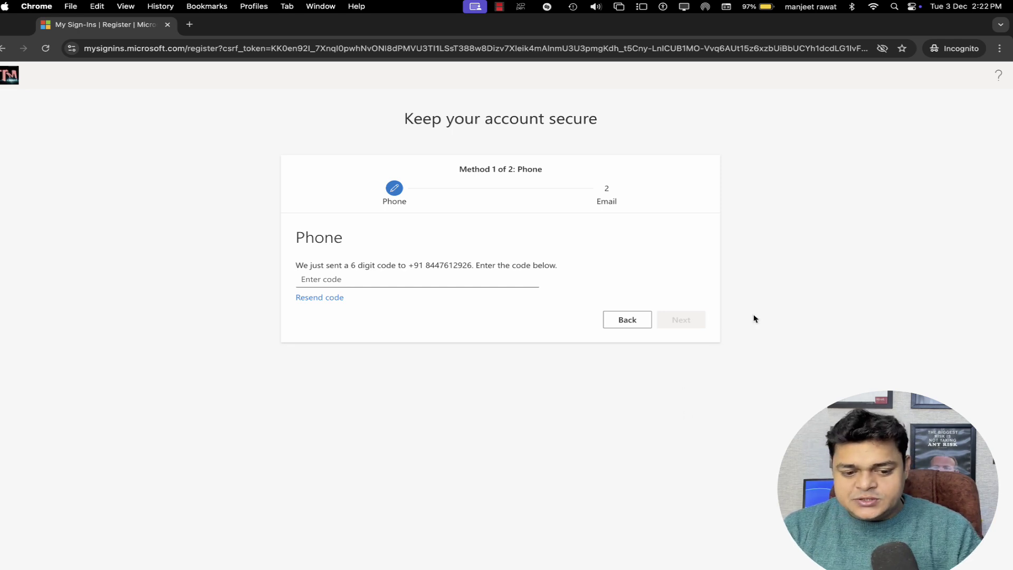
Step: Enter the texted 6-digit verification code to verify the phone
left_click(419, 279)
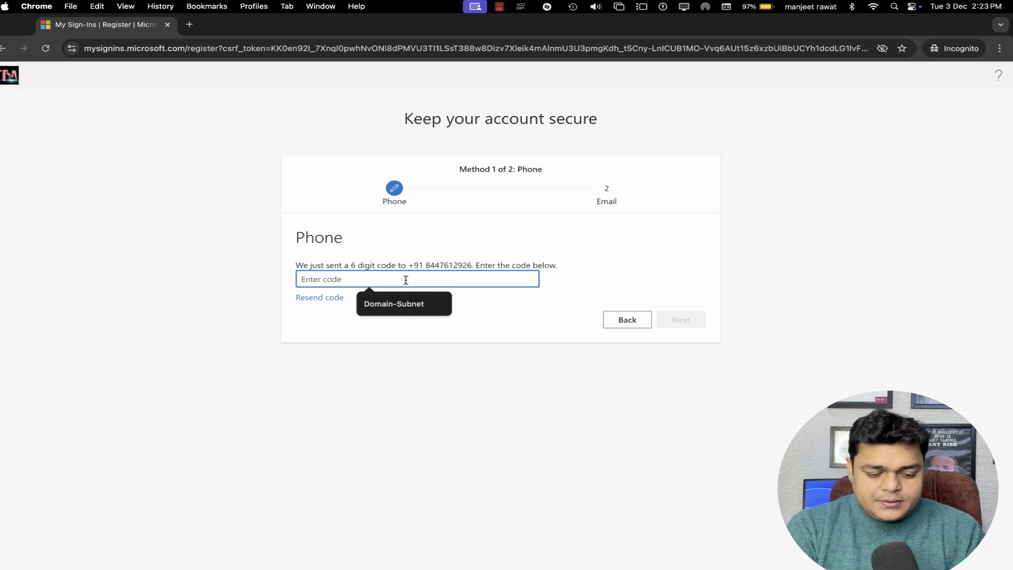
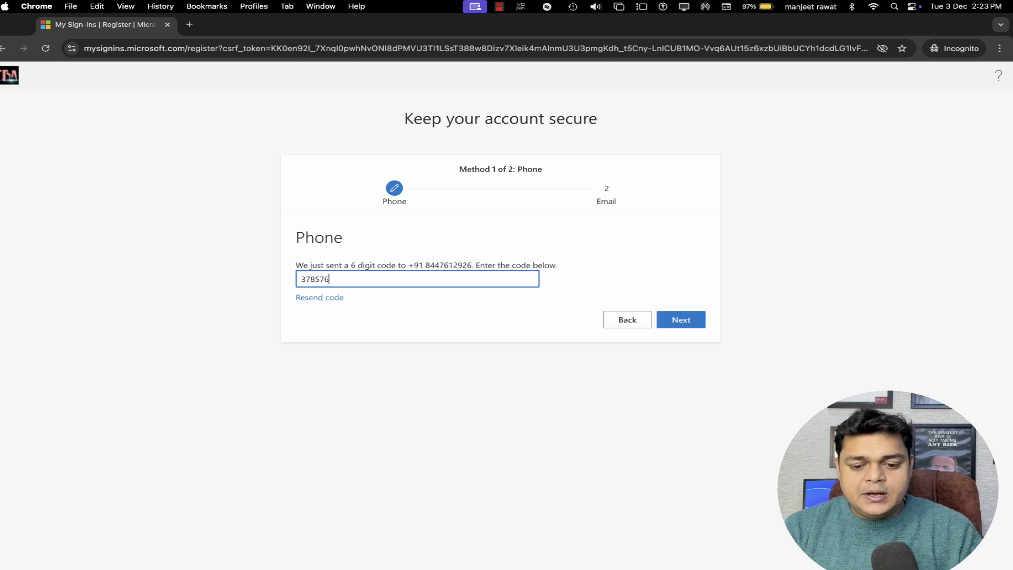
left_click(678, 319)
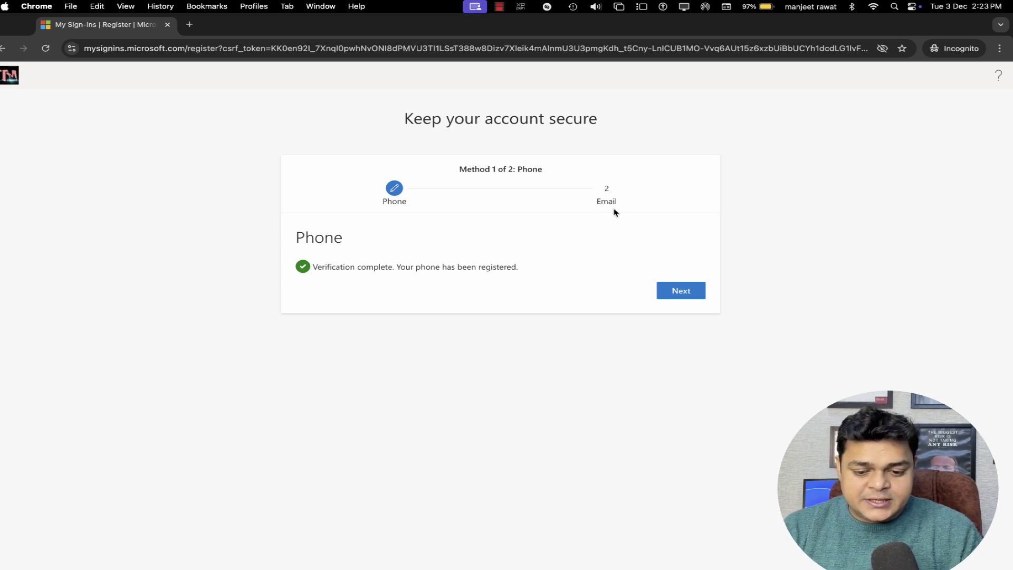
Step: Advance to the Email method and submit the user's backup email address to receive a code
left_click(681, 290)
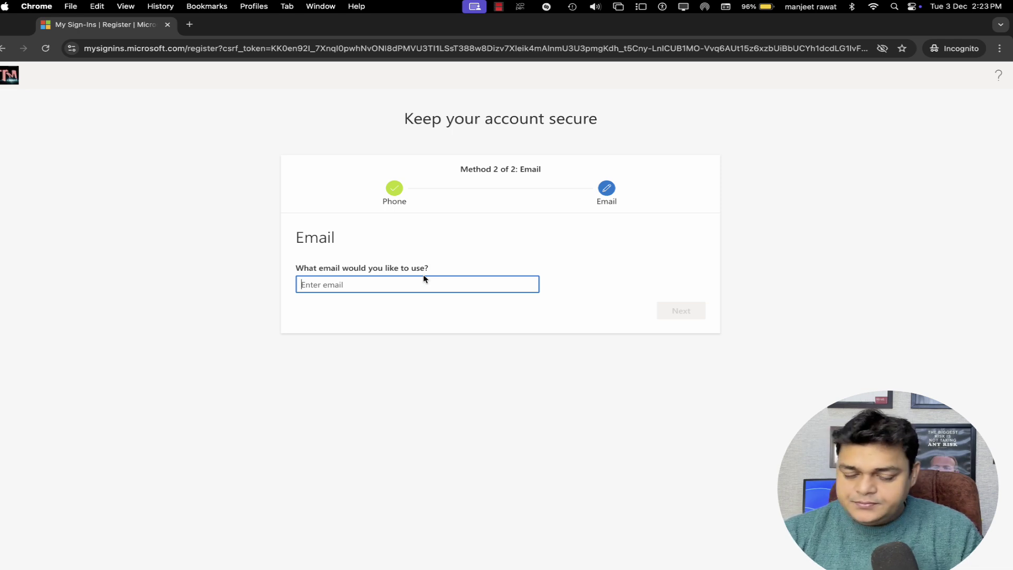
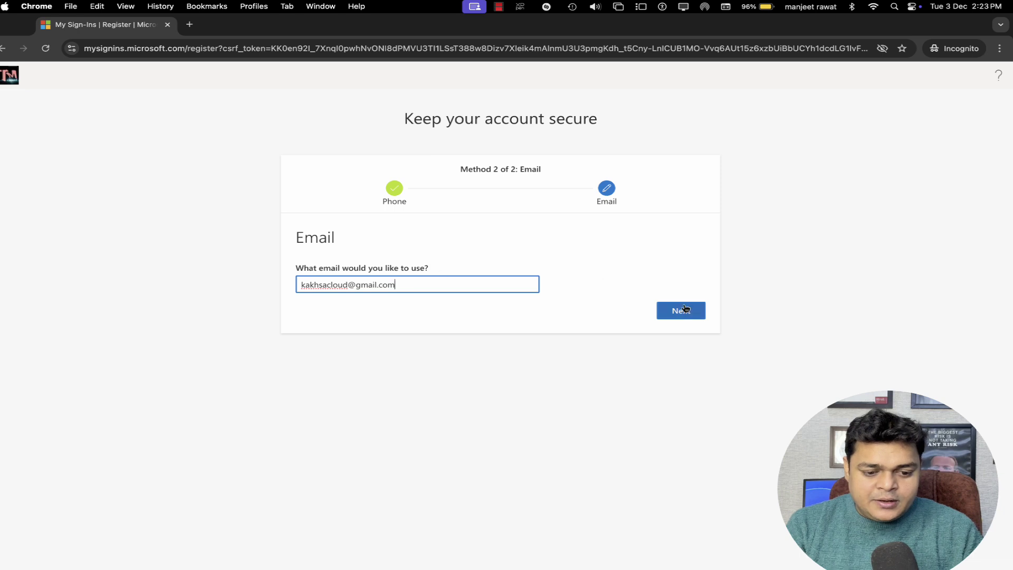
left_click(688, 311)
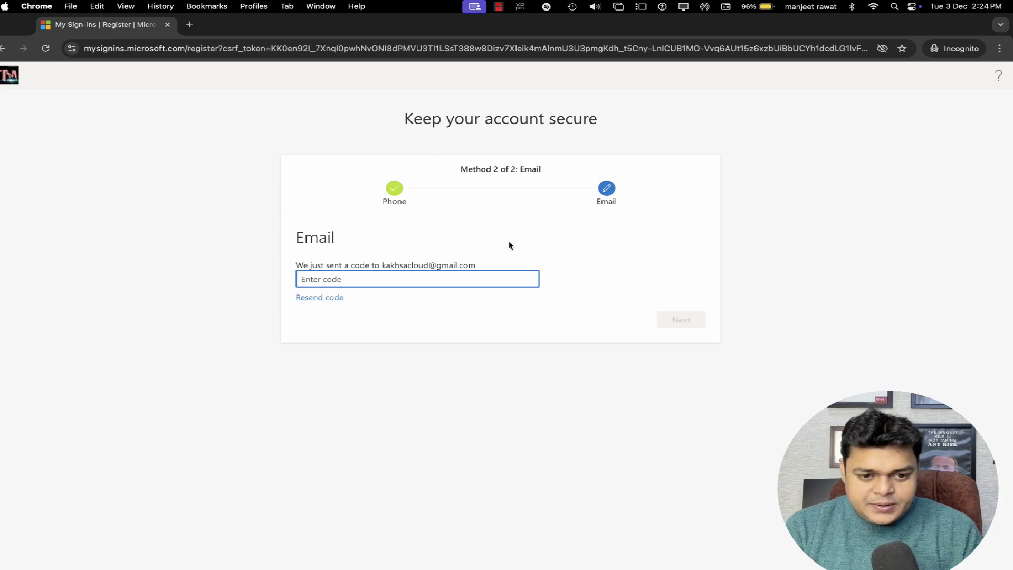
Step: Switch to the desktop and load Gmail in Safari
key("ctrl+Left")
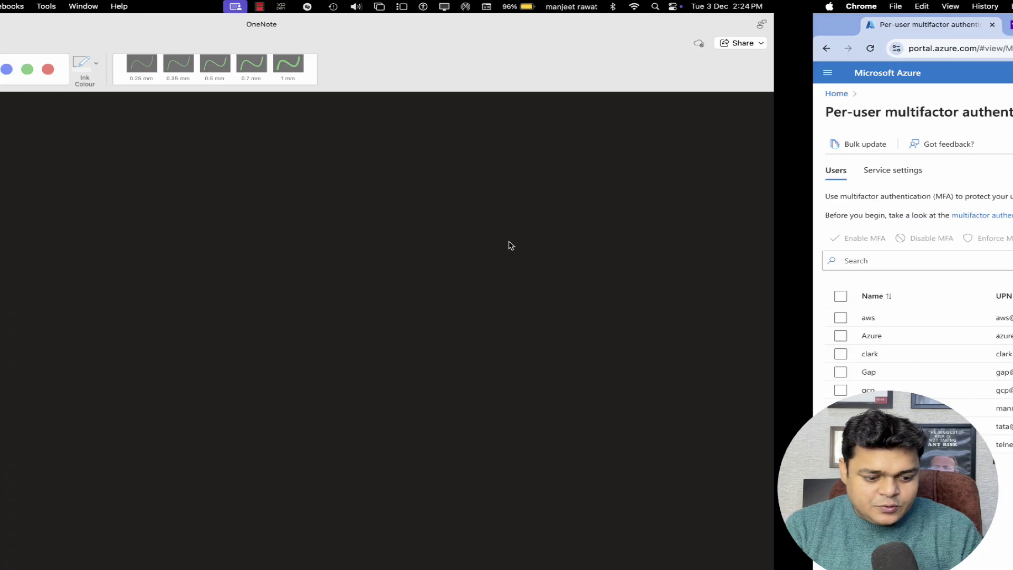
key("ctrl+Left")
left_click(98, 554)
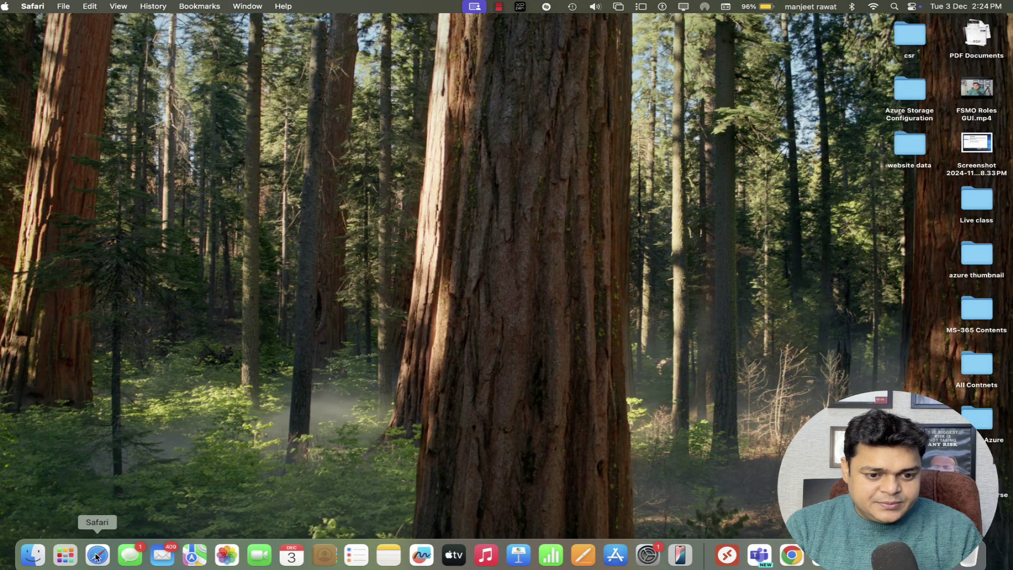
type("gmail.com")
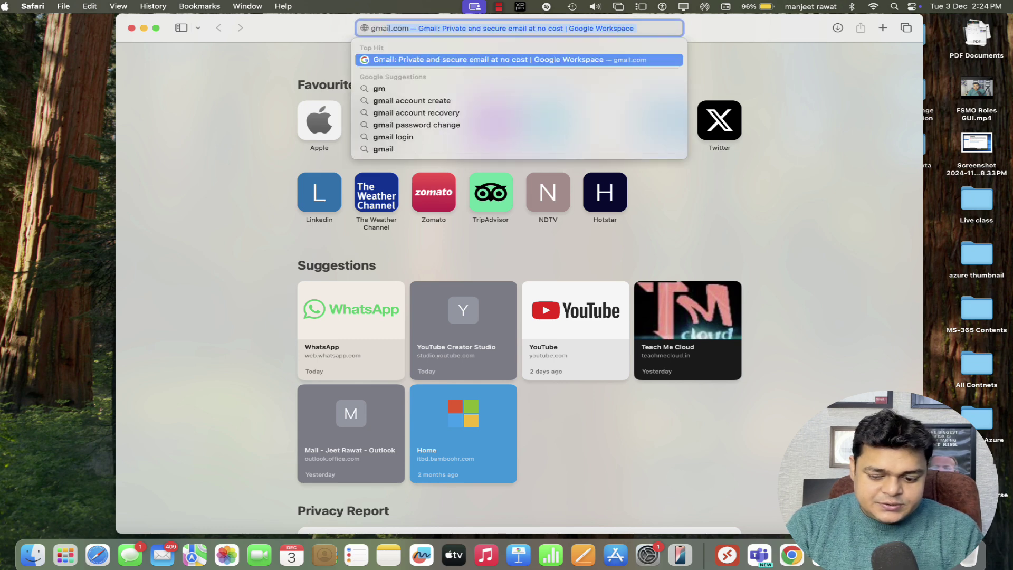
key("Return")
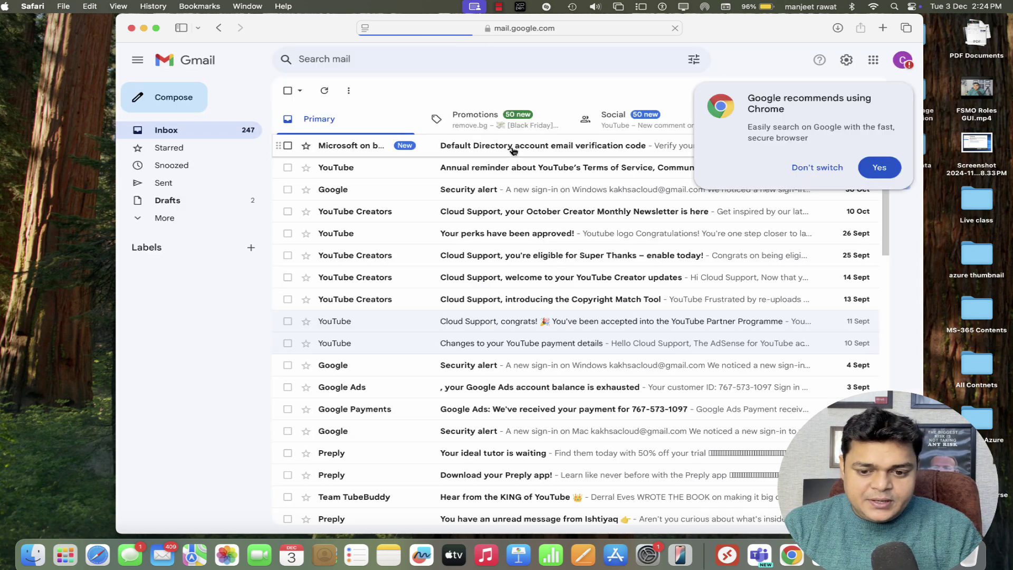
Step: Open the Default Directory verification email, copy its code, and return to the registration page
left_click(511, 150)
left_click(807, 167)
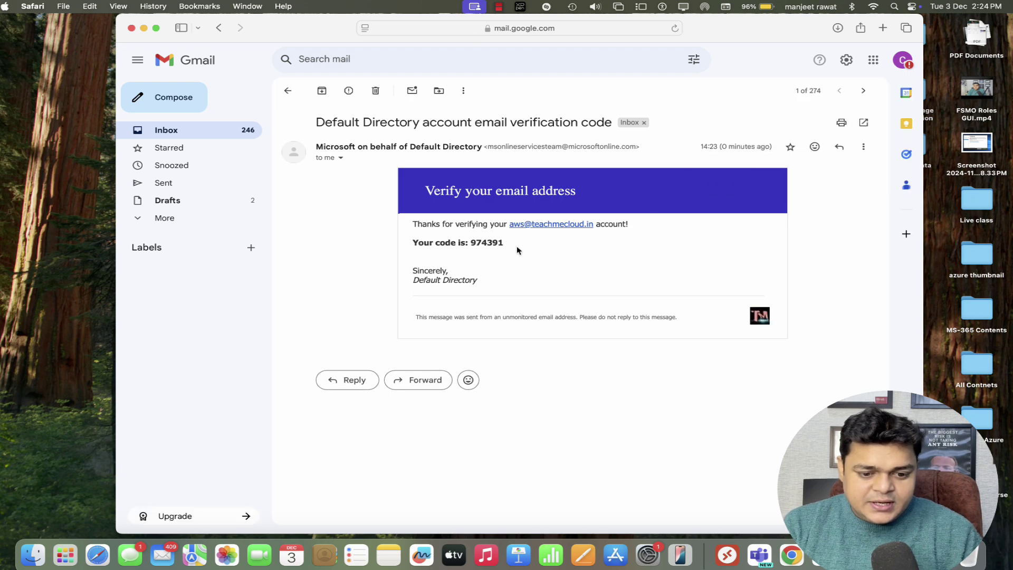
triple_click(472, 243)
left_click(543, 242)
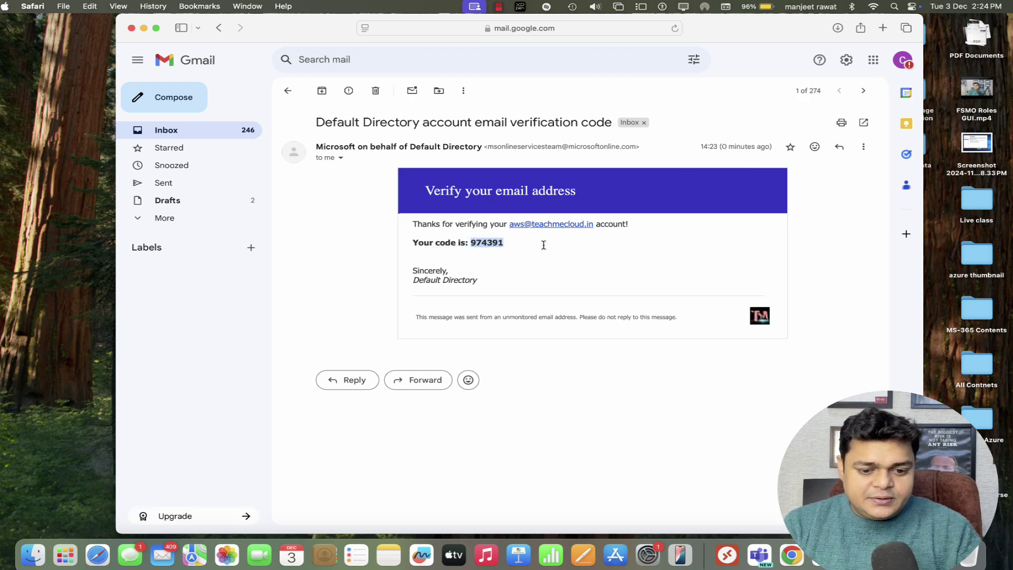
triple_click(543, 243)
key("super+c")
key("super+Tab")
key("ctrl+Right")
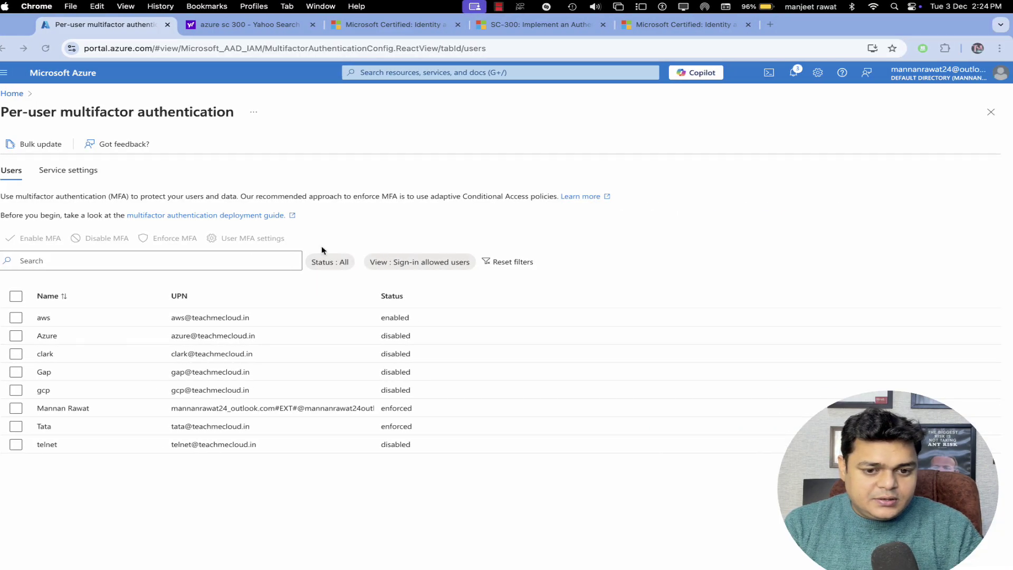
key("ctrl+Right")
Step: Enter the emailed verification code and submit it
left_click(337, 284)
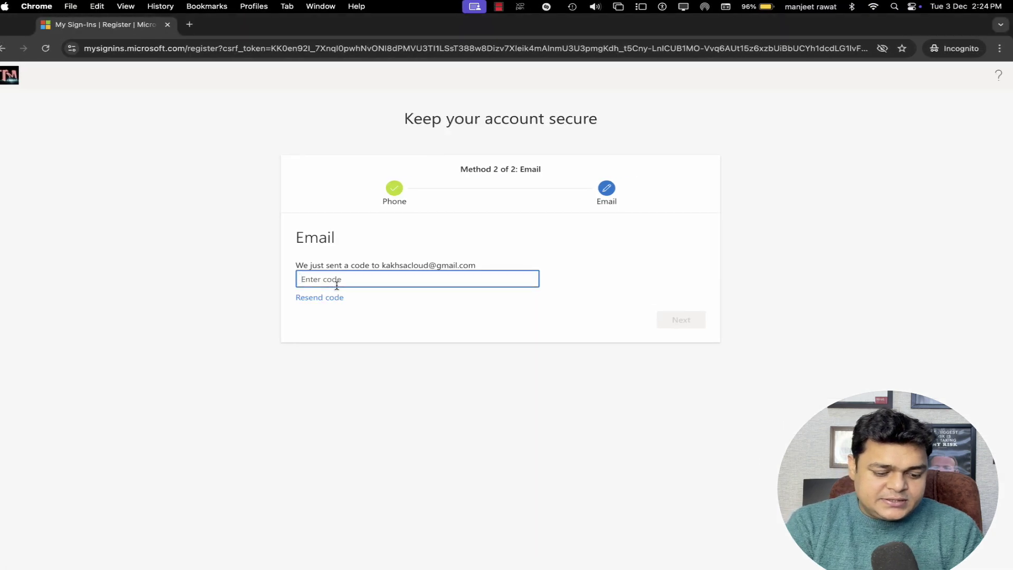
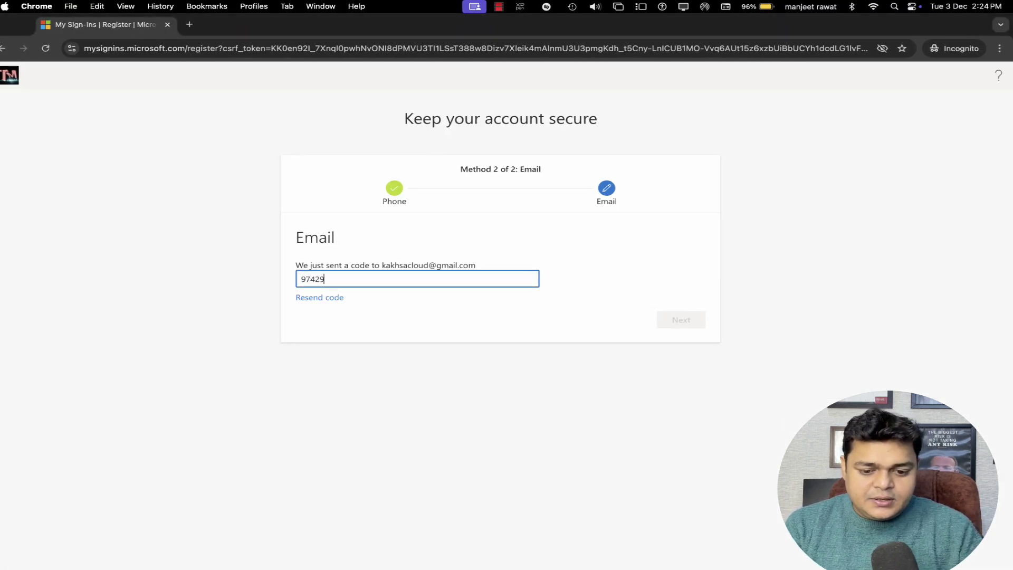
left_click(681, 319)
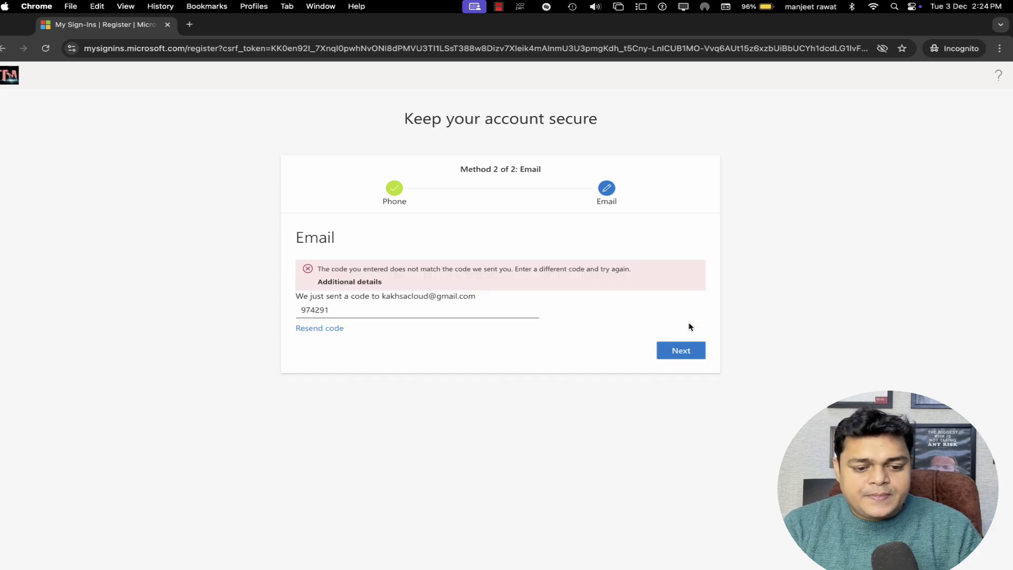
Step: Copy the six-digit code from the Gmail message and return to the registration page
key("ctrl+Left")
key("ctrl+Left")
key("ctrl+Left")
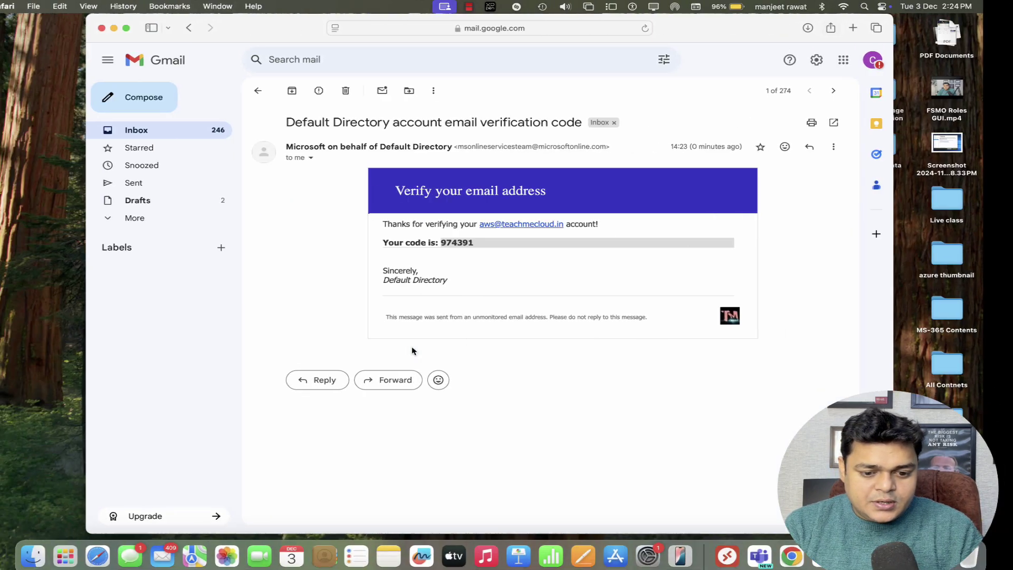
double_click(496, 243)
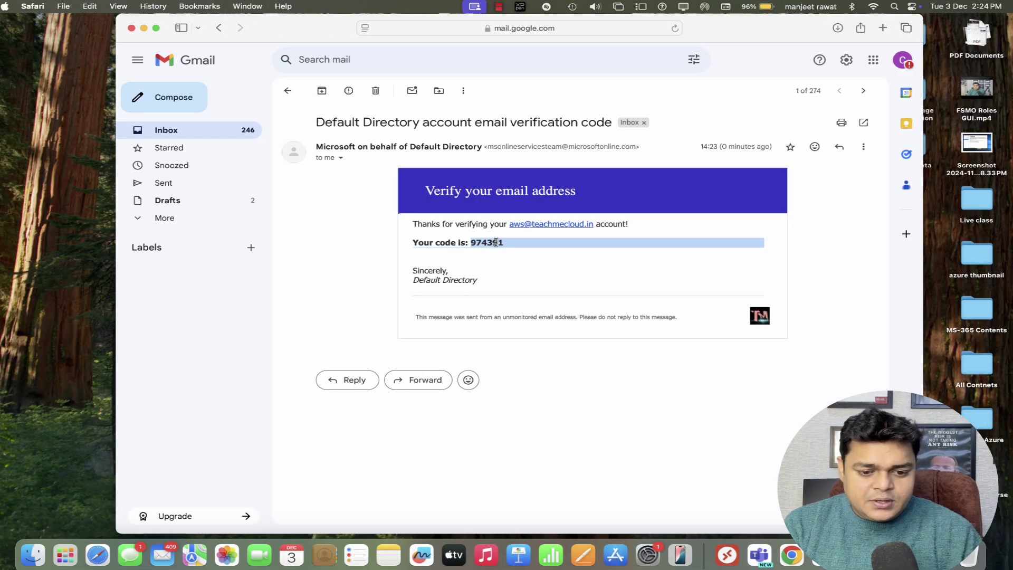
left_click_drag(471, 242, 503, 244)
right_click(493, 240)
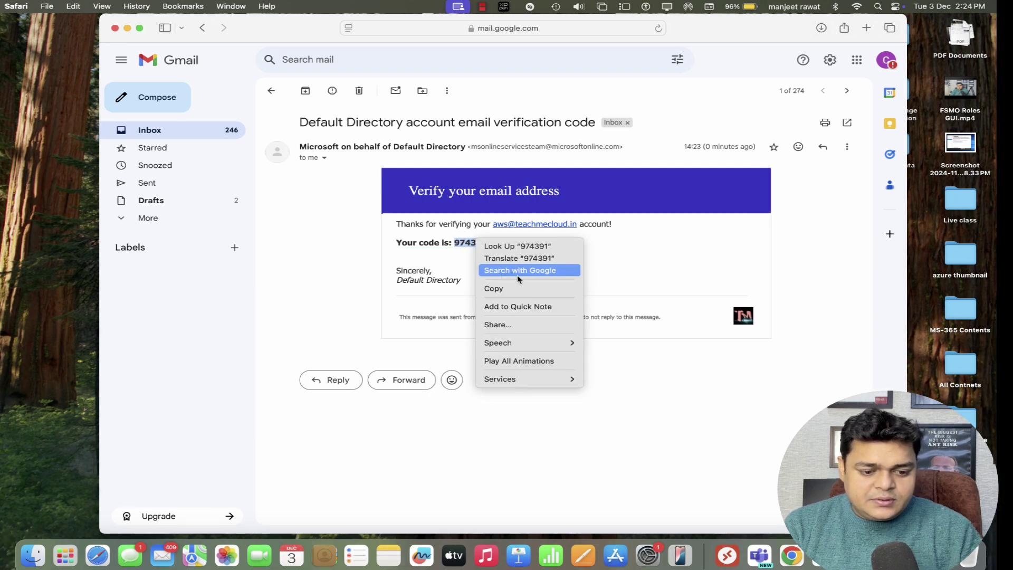
key("ctrl+Right")
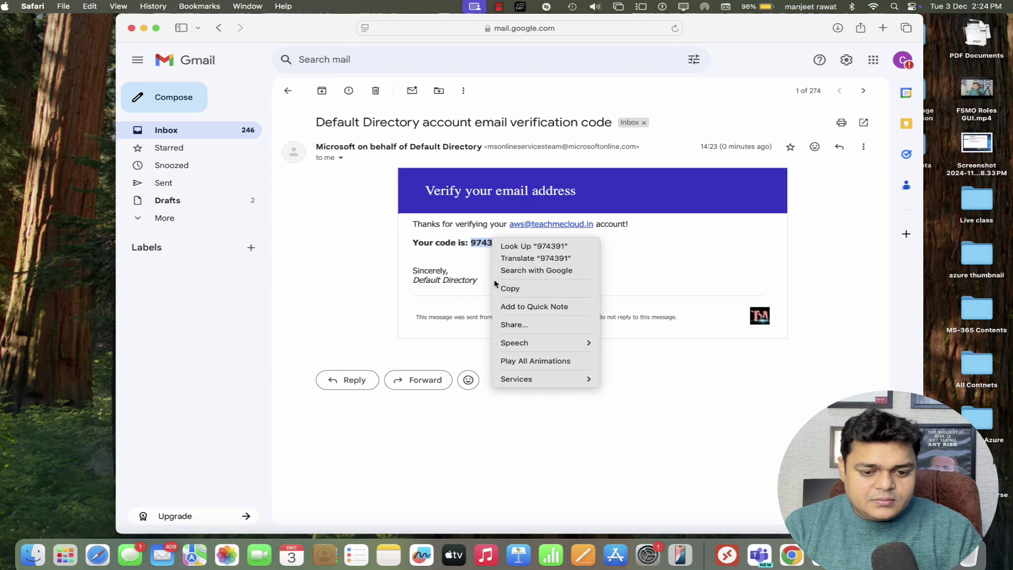
left_click(504, 289)
key("ctrl+Right")
key("ctrl+Right")
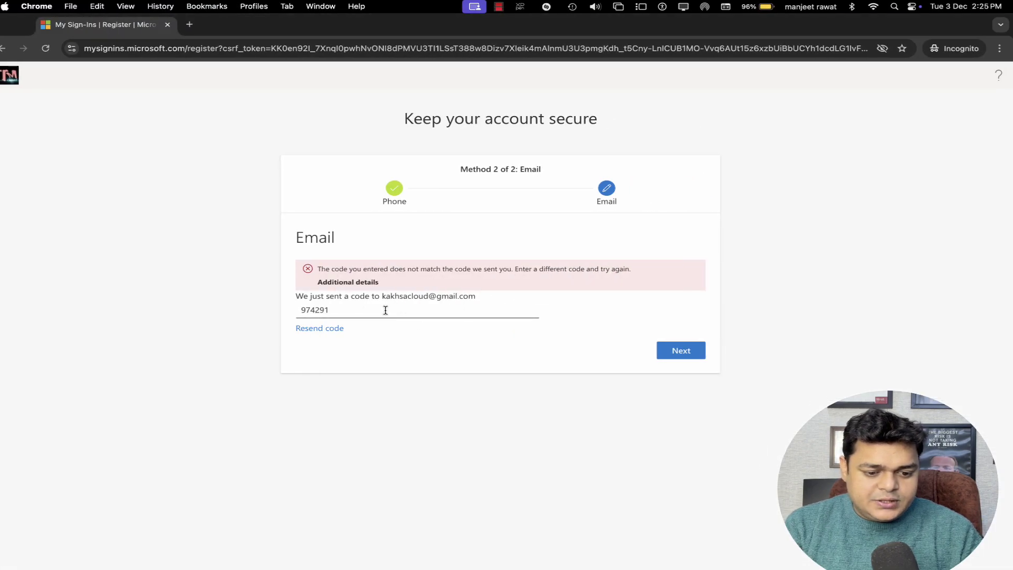
Step: Correct the last digit of the verification code and submit it to finish registration
left_click(315, 309)
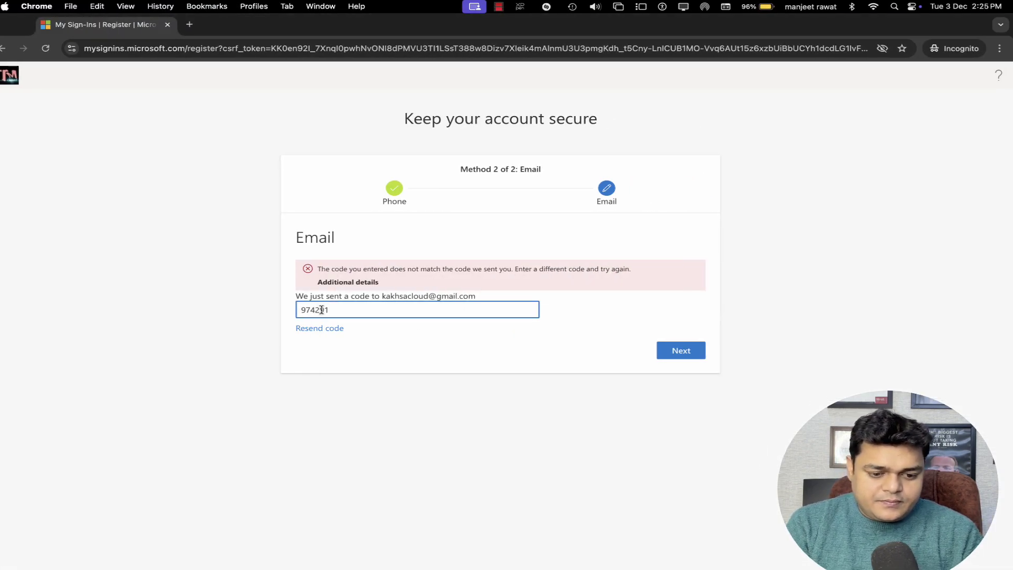
key("BackSpace")
type("\\")
key("BackSpace")
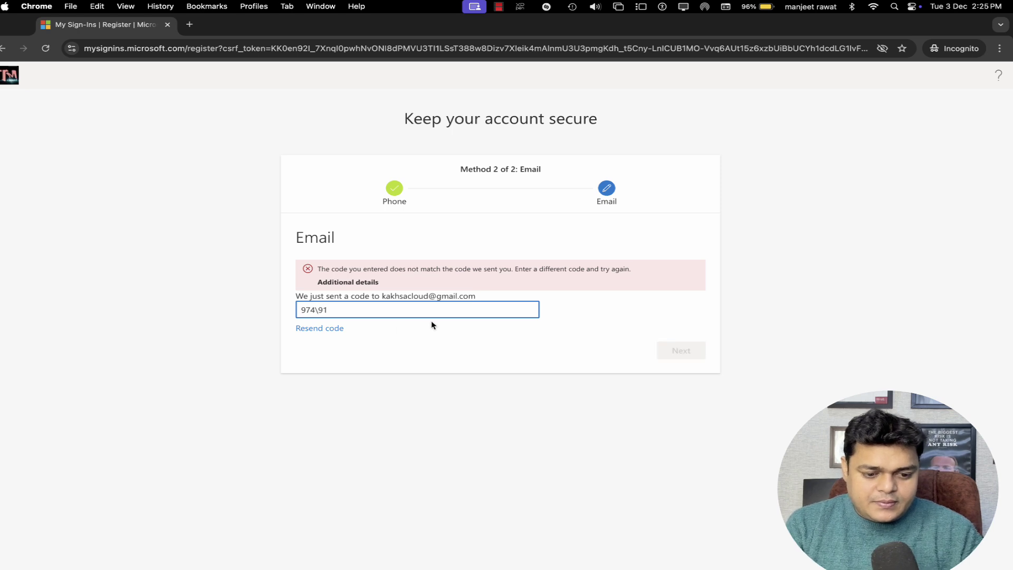
type("3")
left_click(669, 354)
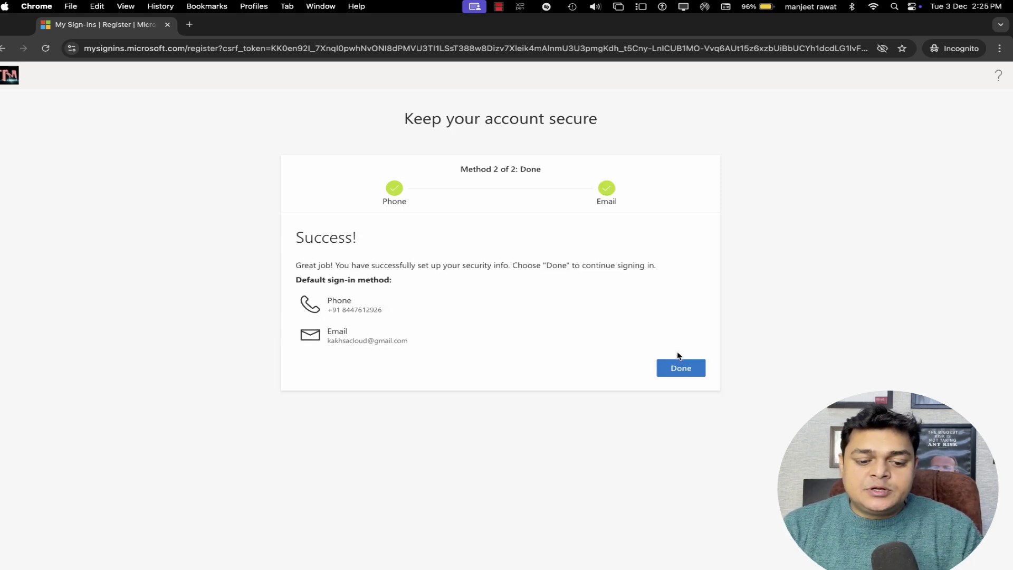
Step: Finish the new user's portal sign-in without staying signed in, then return to the admin's per-user MFA window
left_click(680, 368)
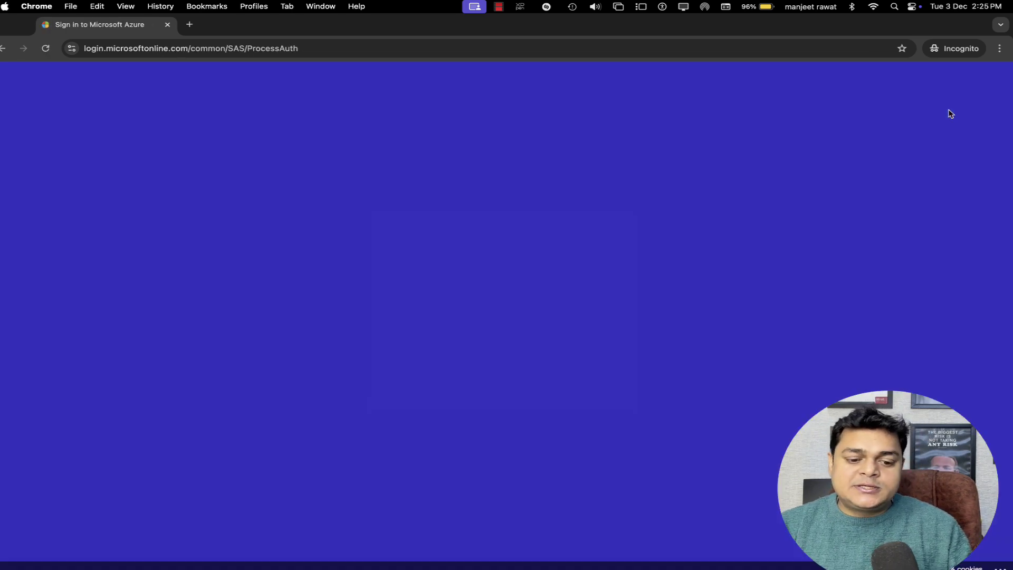
left_click(525, 375)
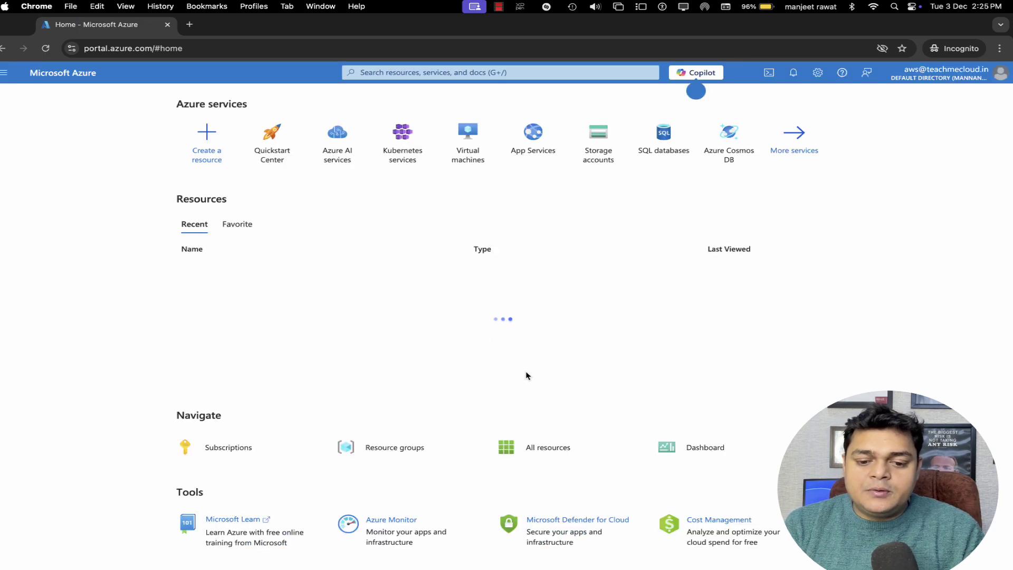
left_click(794, 399)
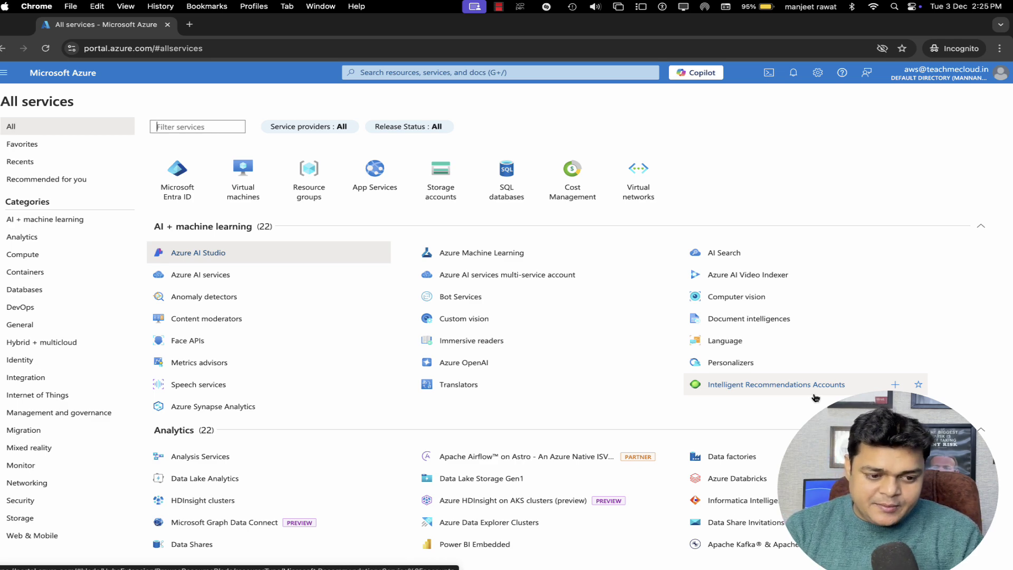
key("ctrl+Left")
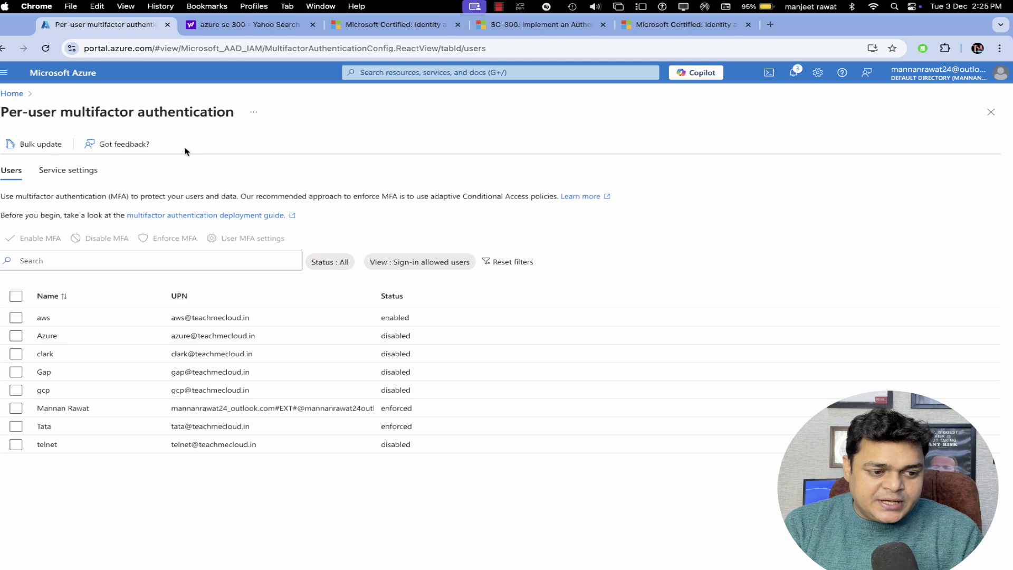
Step: Open Microsoft Entra ID from Home and browse its Users, Password reset and User settings pages
left_click(29, 94)
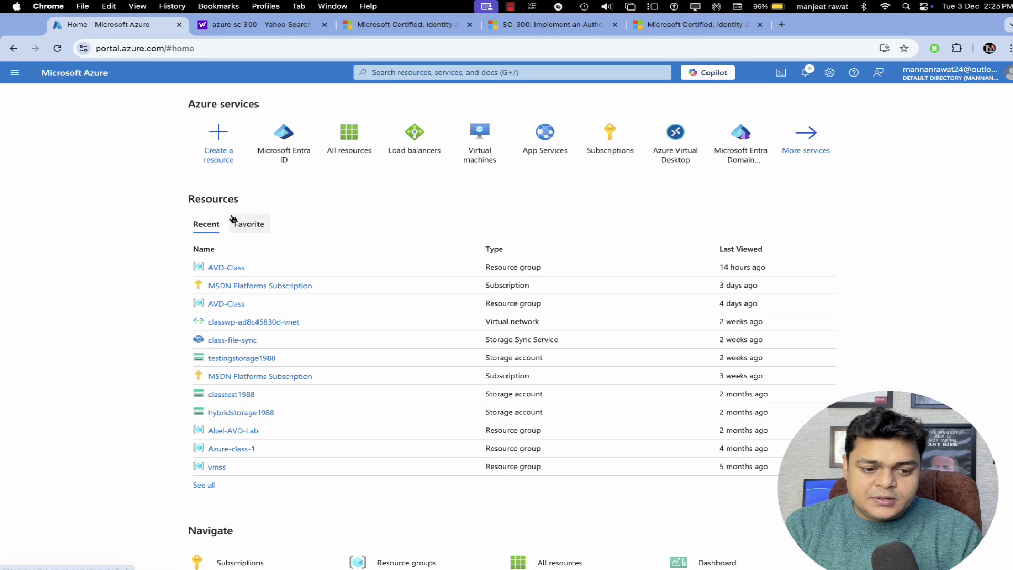
left_click(300, 147)
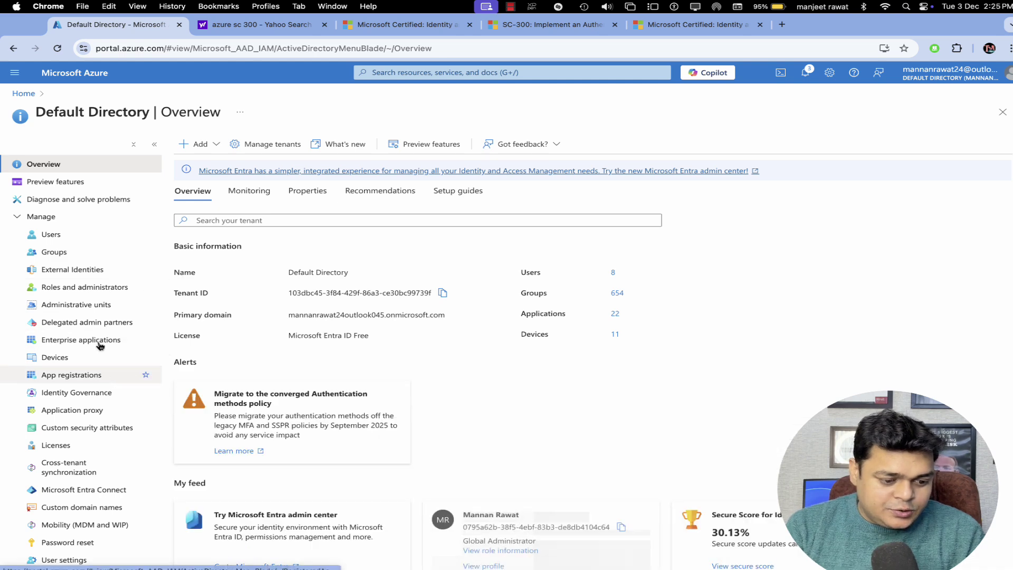
left_click(62, 237)
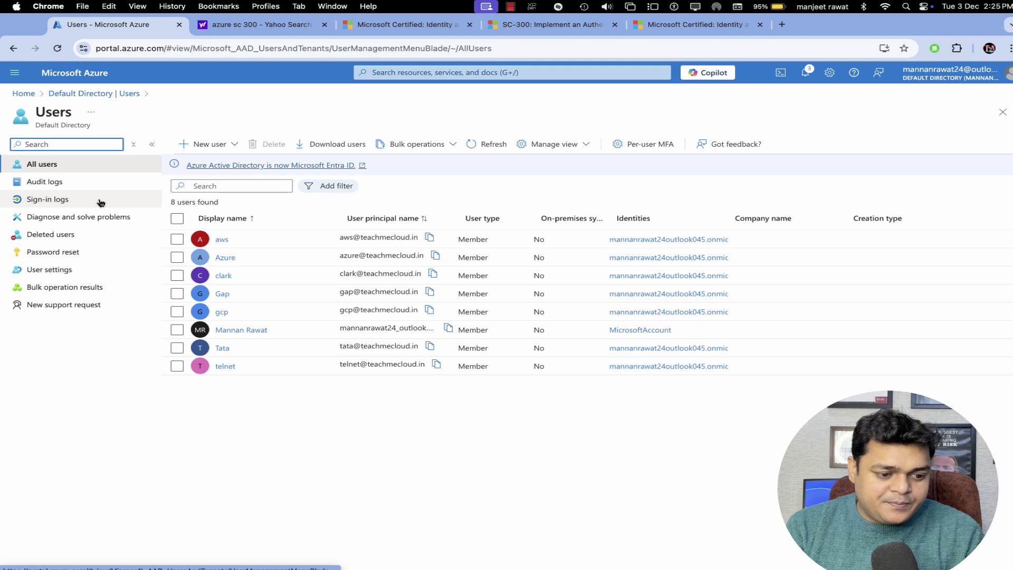
left_click(62, 254)
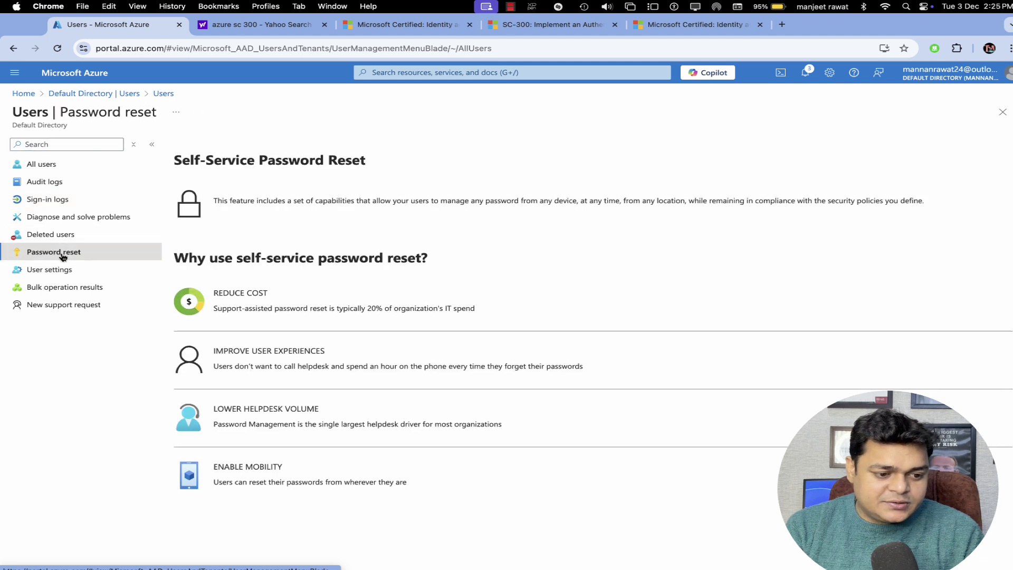
left_click(58, 272)
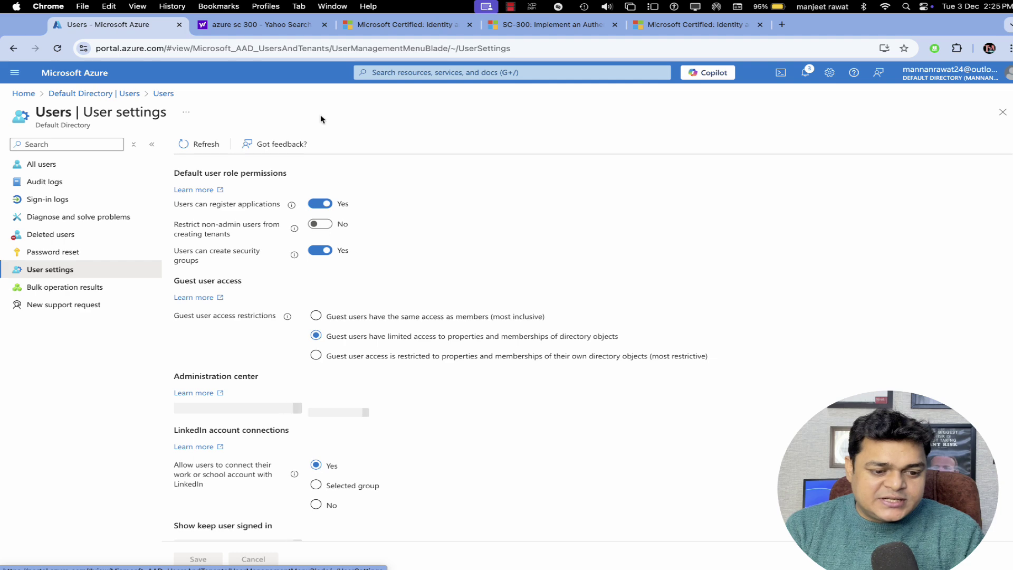
scroll(268, 344, "down", 3)
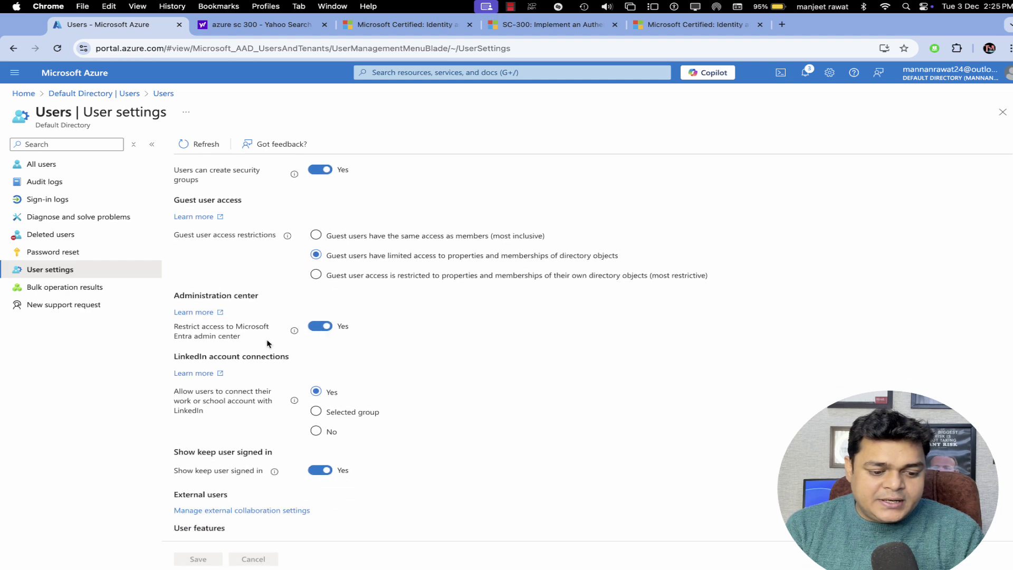
scroll(268, 344, "down", 1)
scroll(268, 343, "up", 3)
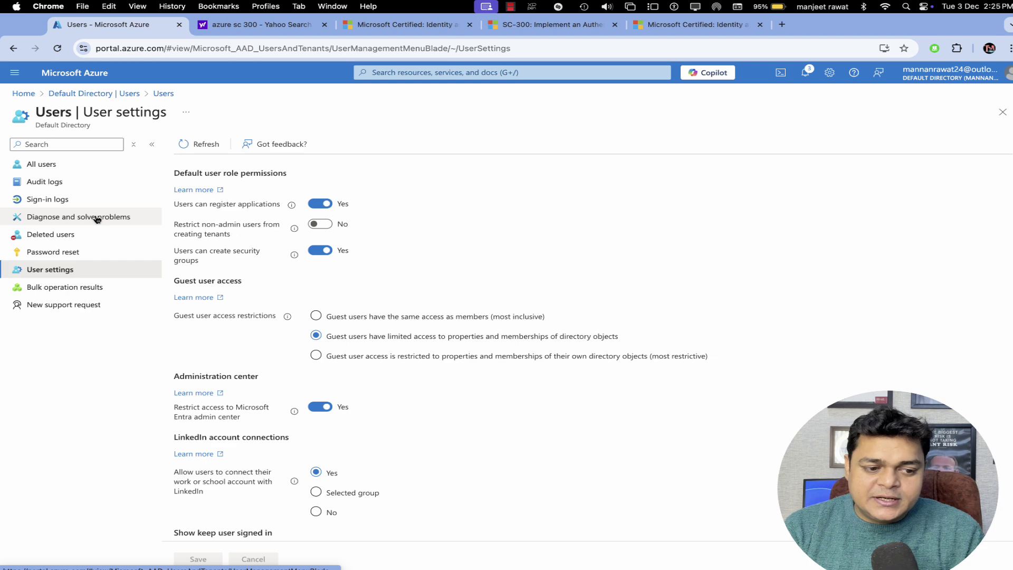
Step: Go back to the Default Directory, view its user settings, then open Password reset properties
left_click(129, 94)
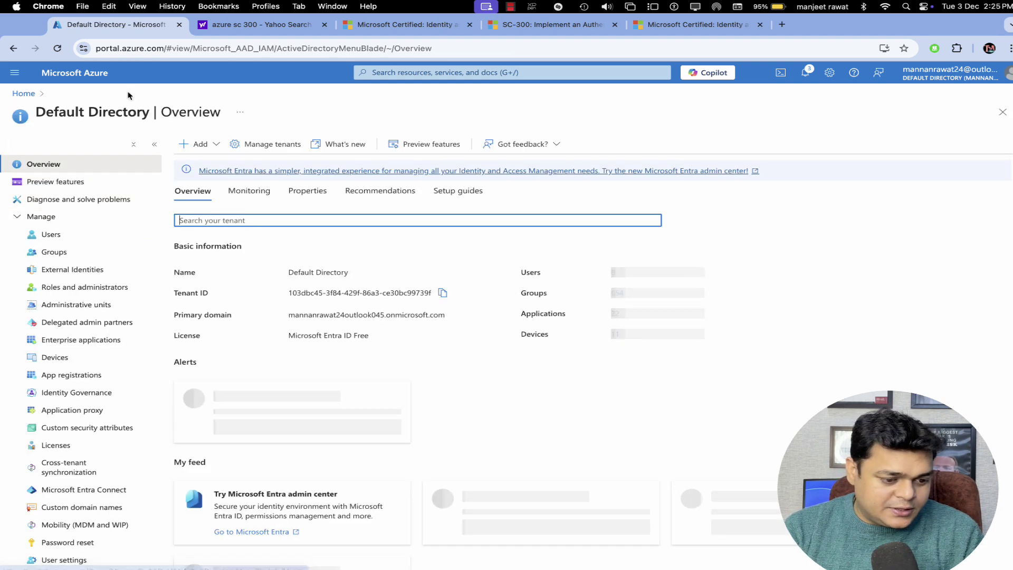
scroll(94, 360, "down", 3)
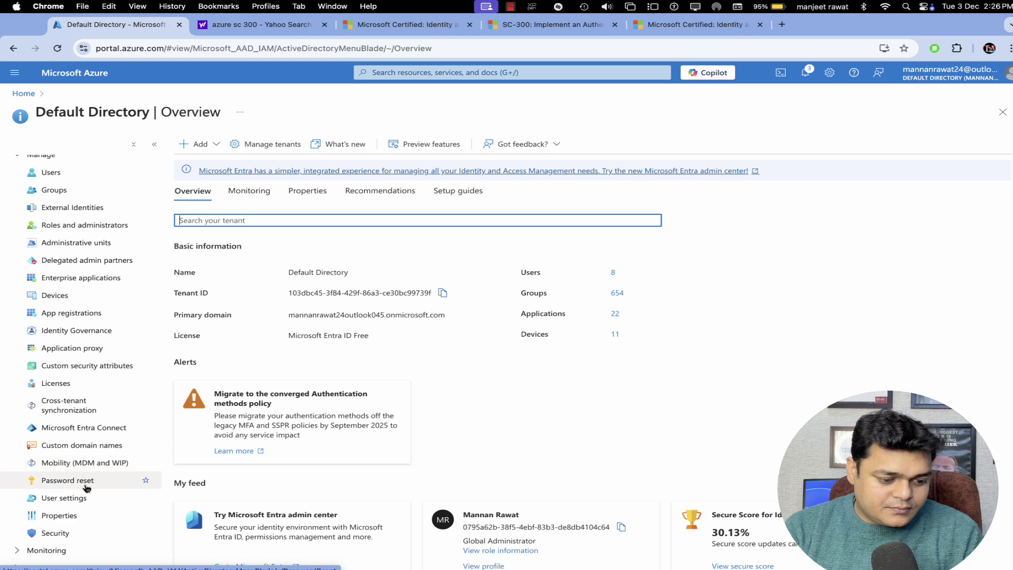
left_click(66, 497)
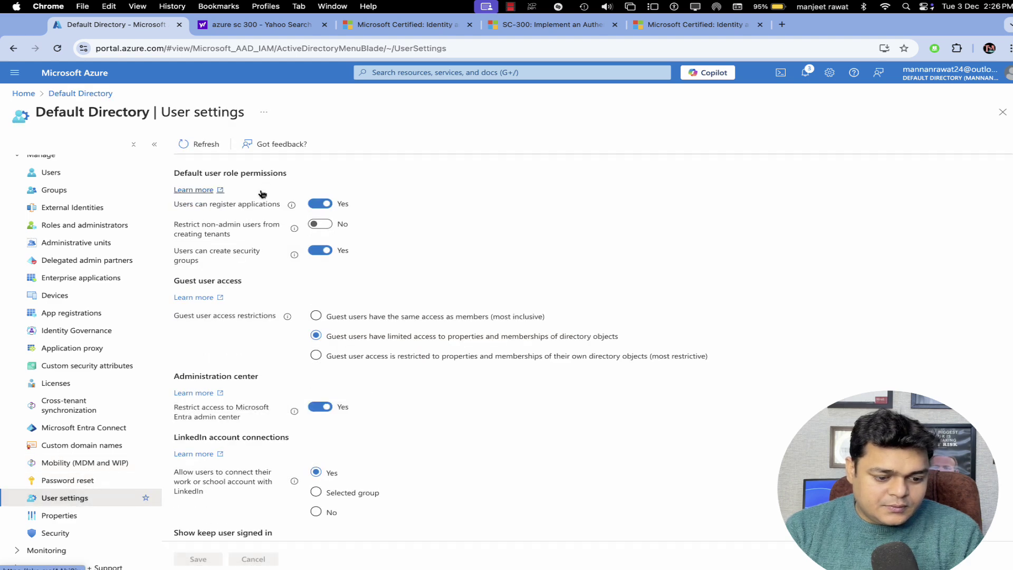
scroll(239, 353, "down", 3)
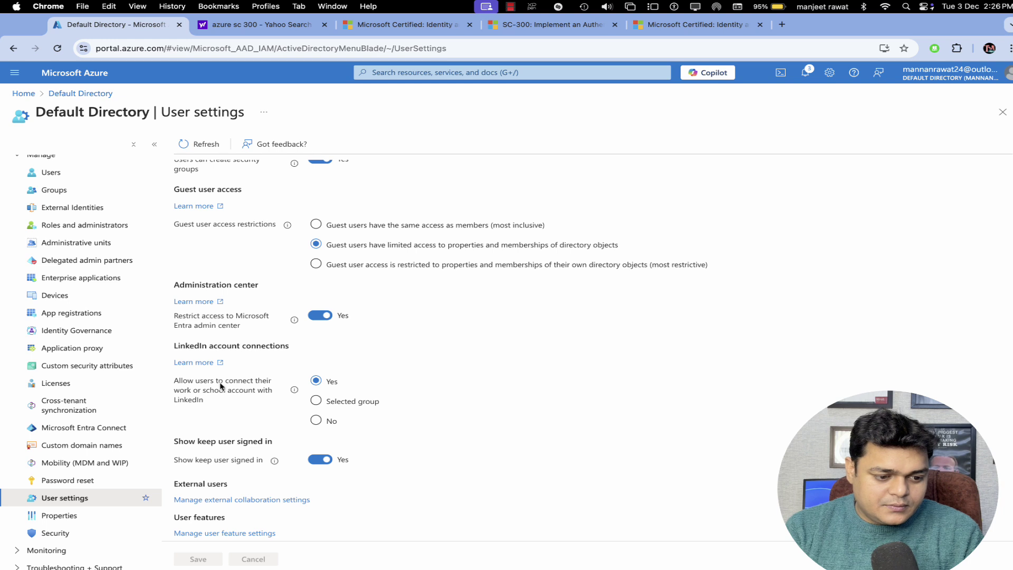
scroll(78, 246, "up", 1)
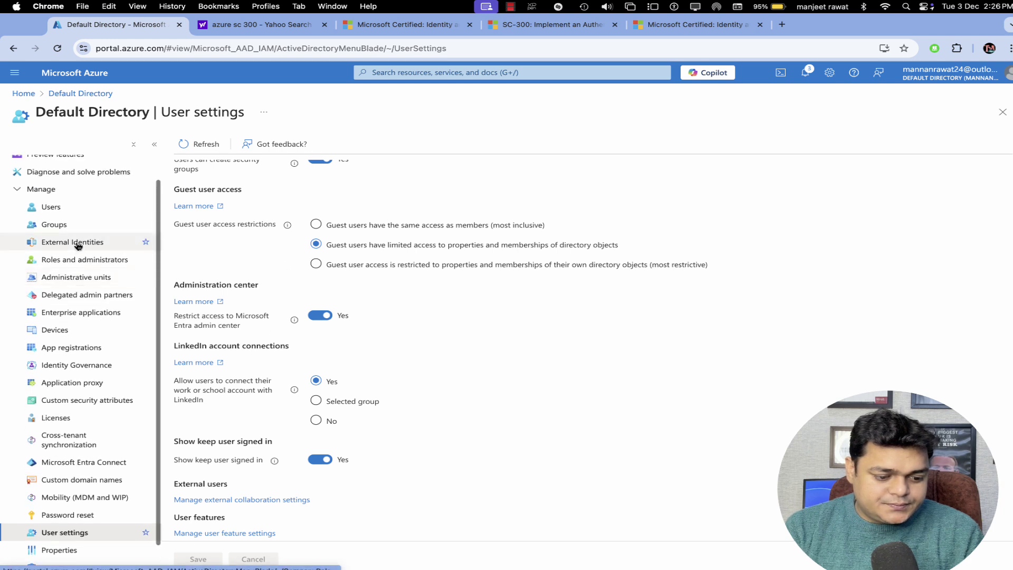
left_click(67, 515)
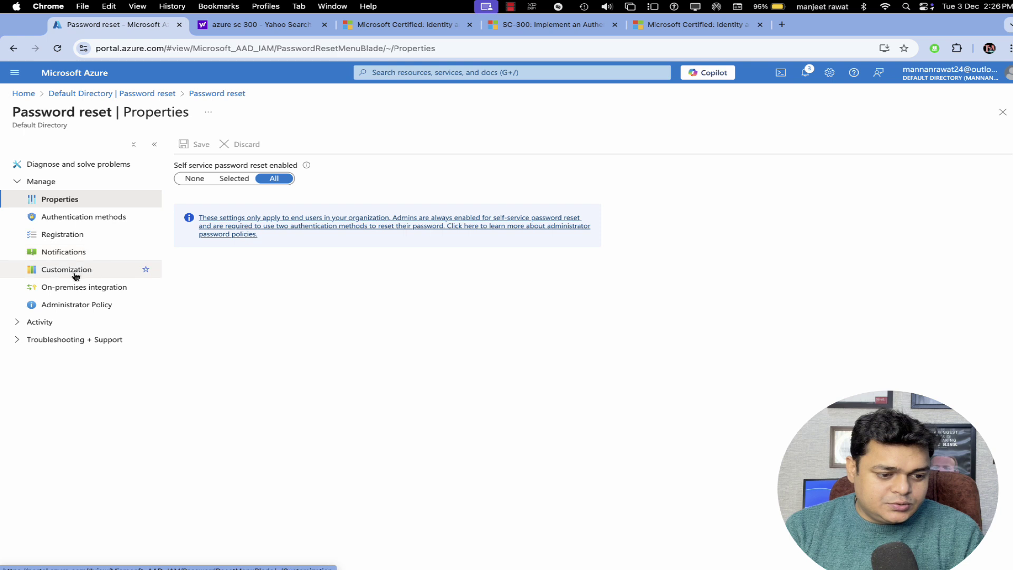
Step: Show the Password reset authentication methods page, listing Email and Mobile phone with 2 required
left_click(89, 220)
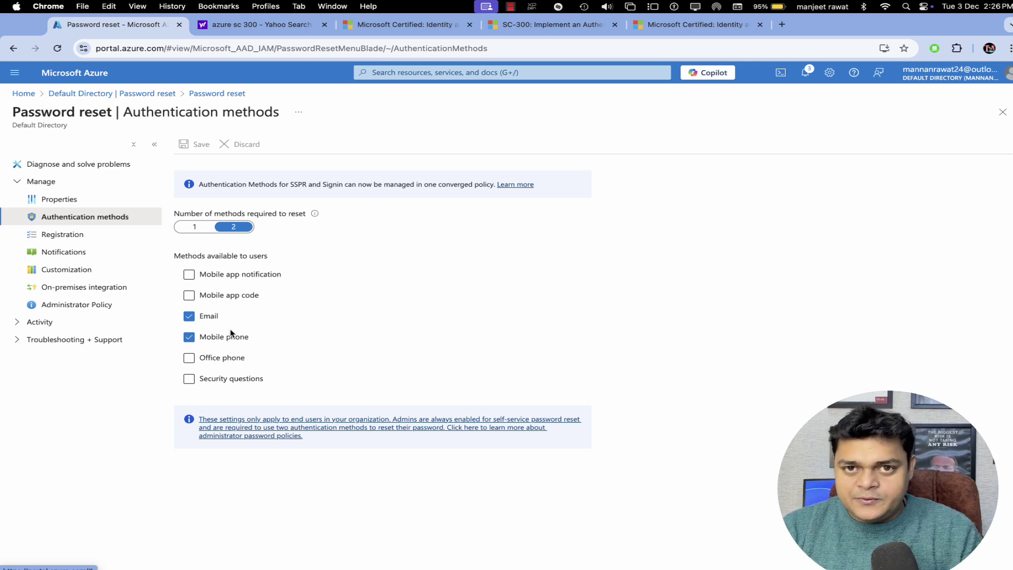
Step: Try other reset methods, keep Security questions enabled, then close the Gmail window in Safari
left_click(202, 280)
left_click(202, 279)
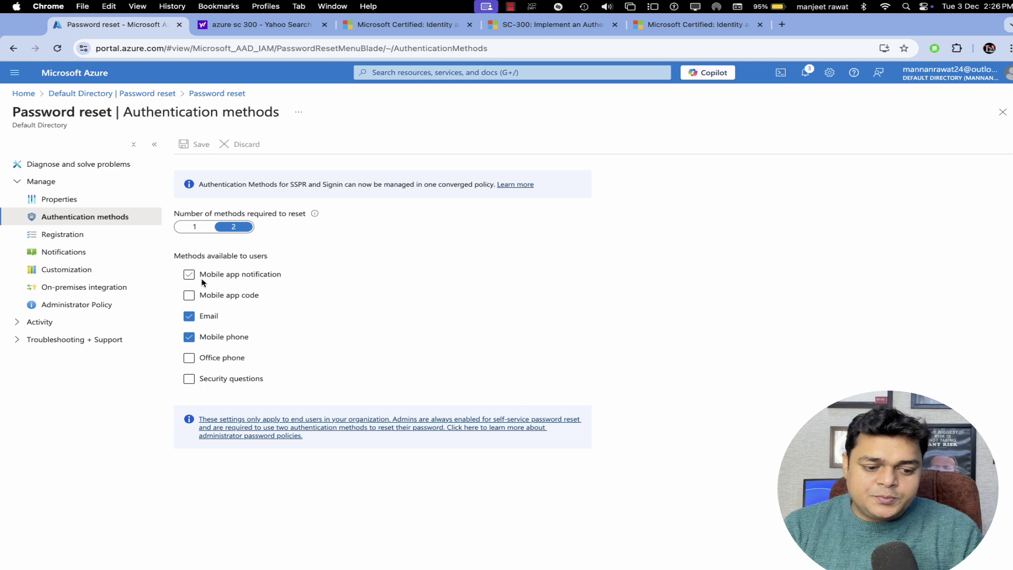
double_click(200, 299)
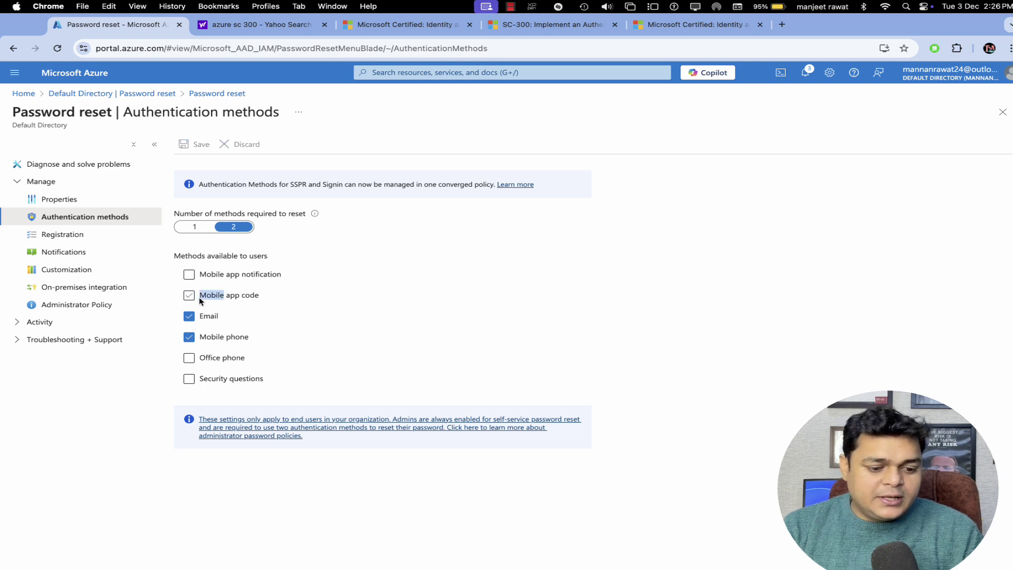
left_click(193, 358)
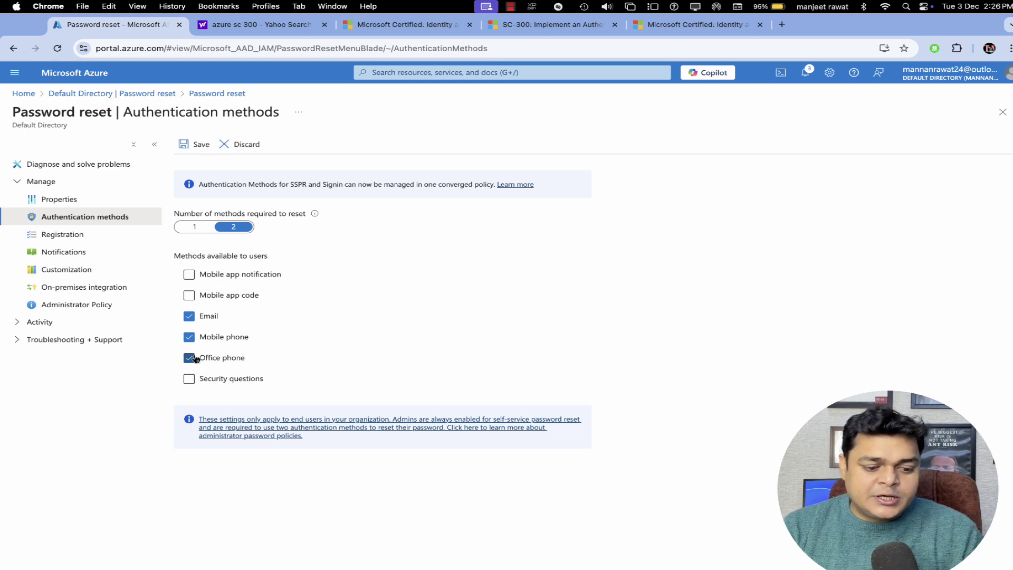
left_click(193, 359)
left_click(192, 380)
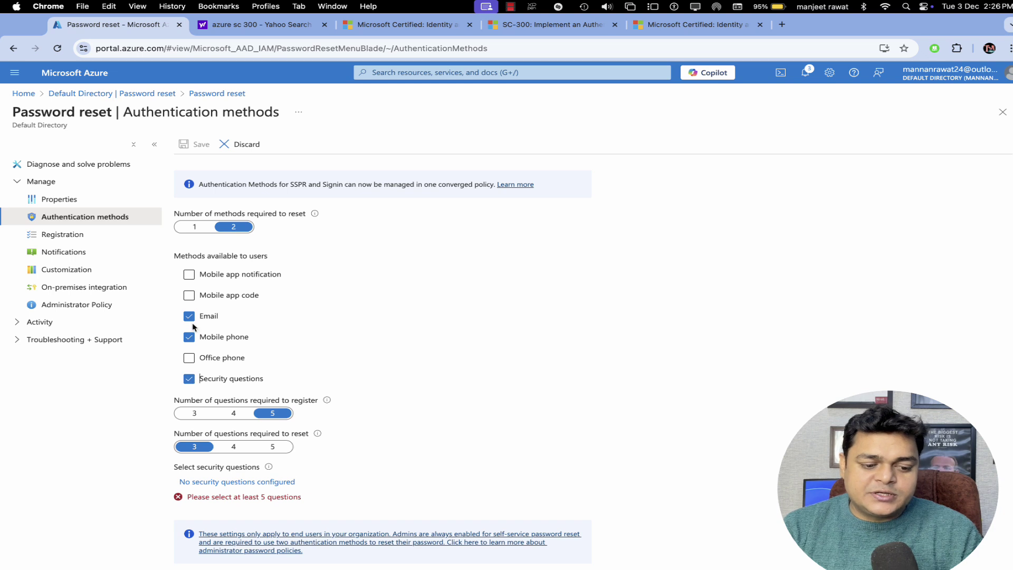
left_click(192, 379)
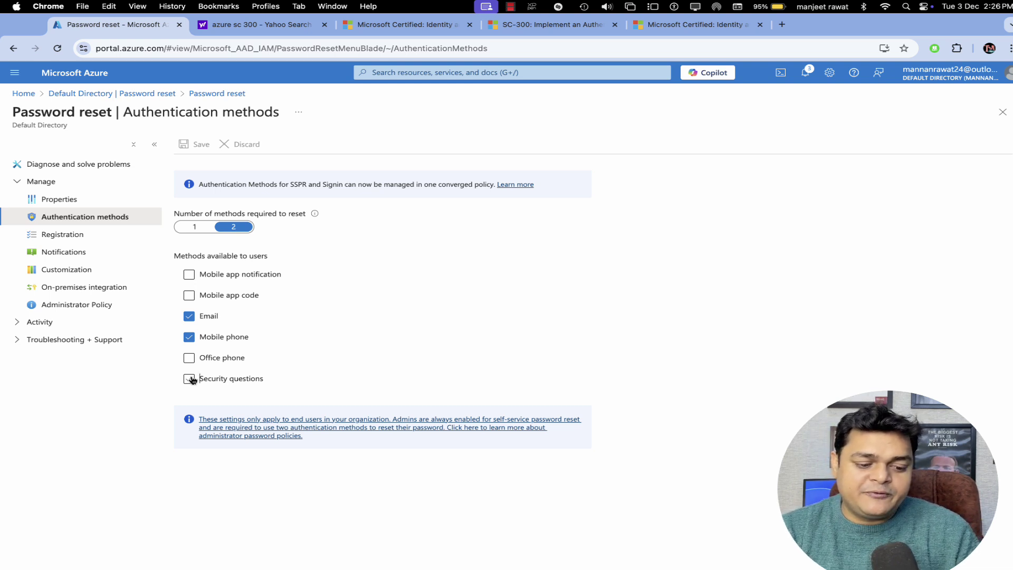
left_click(191, 380)
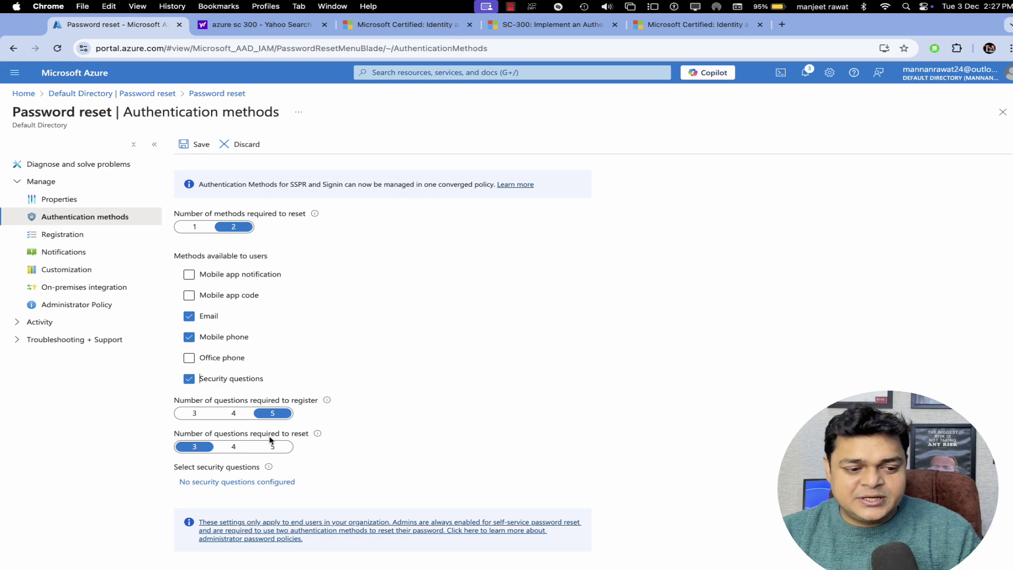
key("ctrl+Left")
key("ctrl+Left")
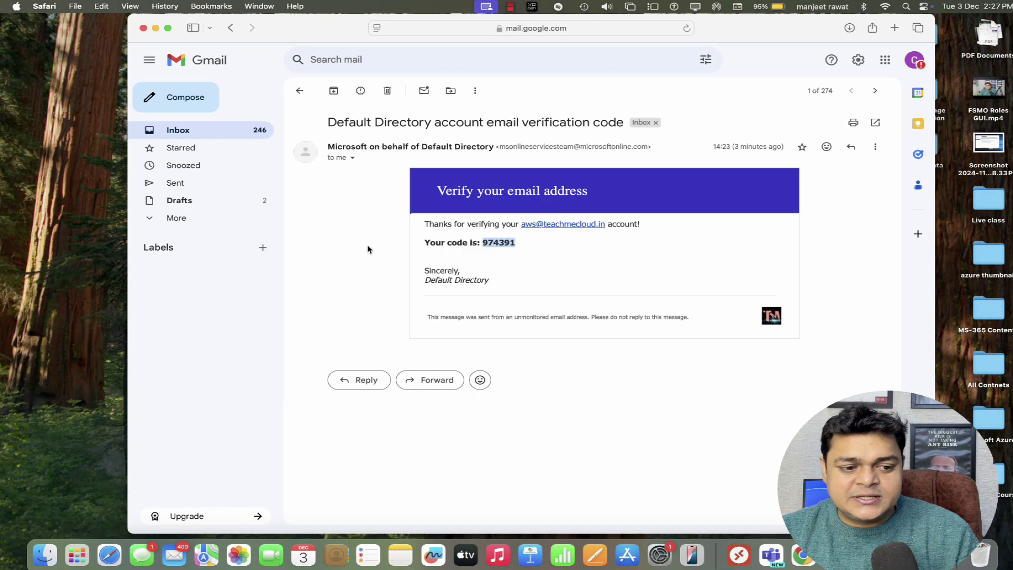
left_click(143, 28)
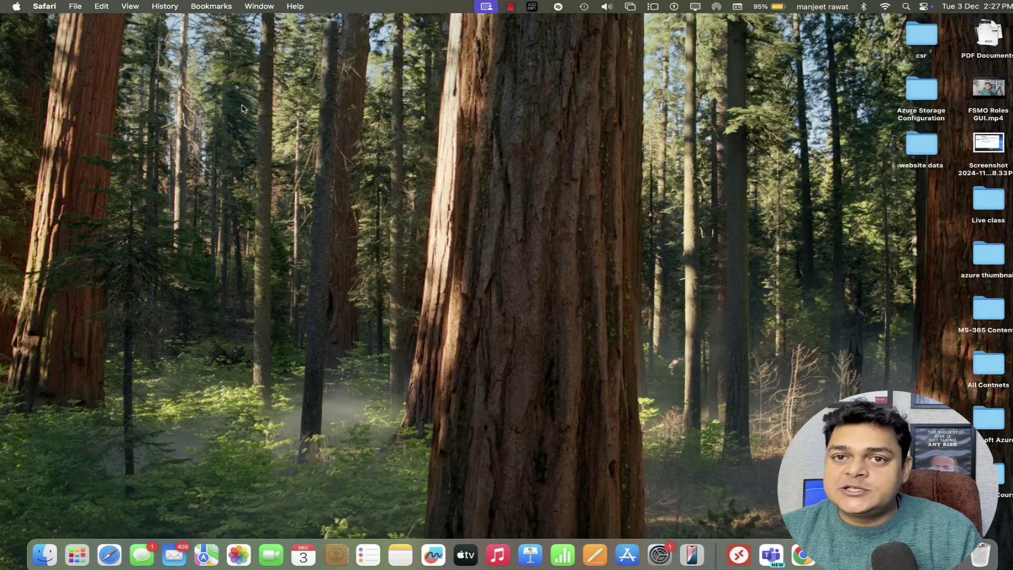